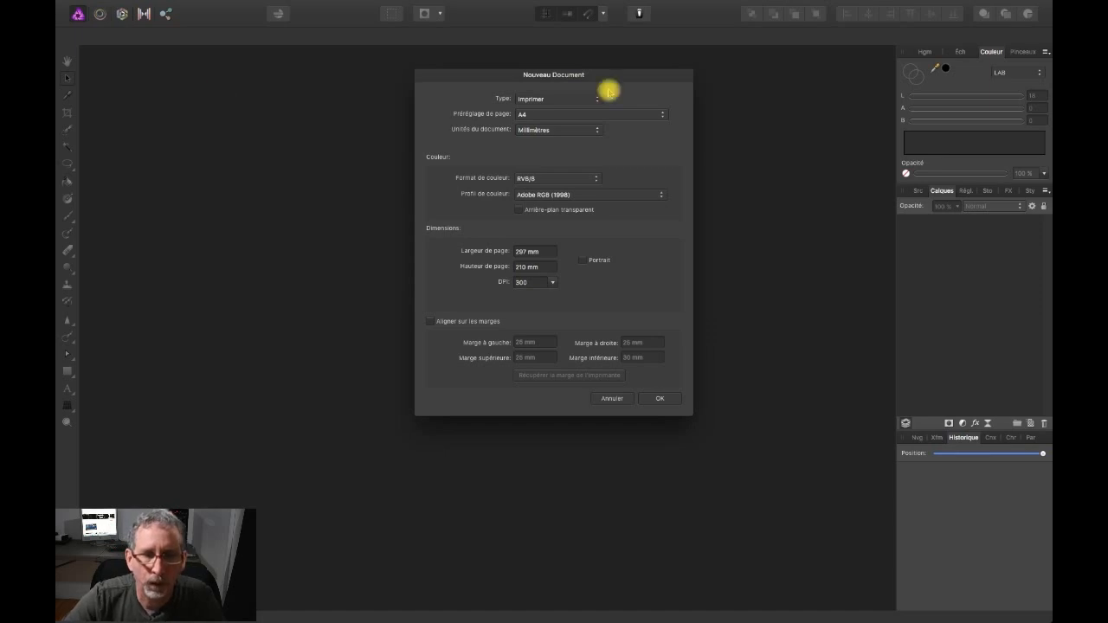
# Step: Create an A4 print document in landscape orientation, 297 × 210 mm, at 300 DPI with millimetre units
pyautogui.moveTo(627, 75); pyautogui.dragTo(628, 66)
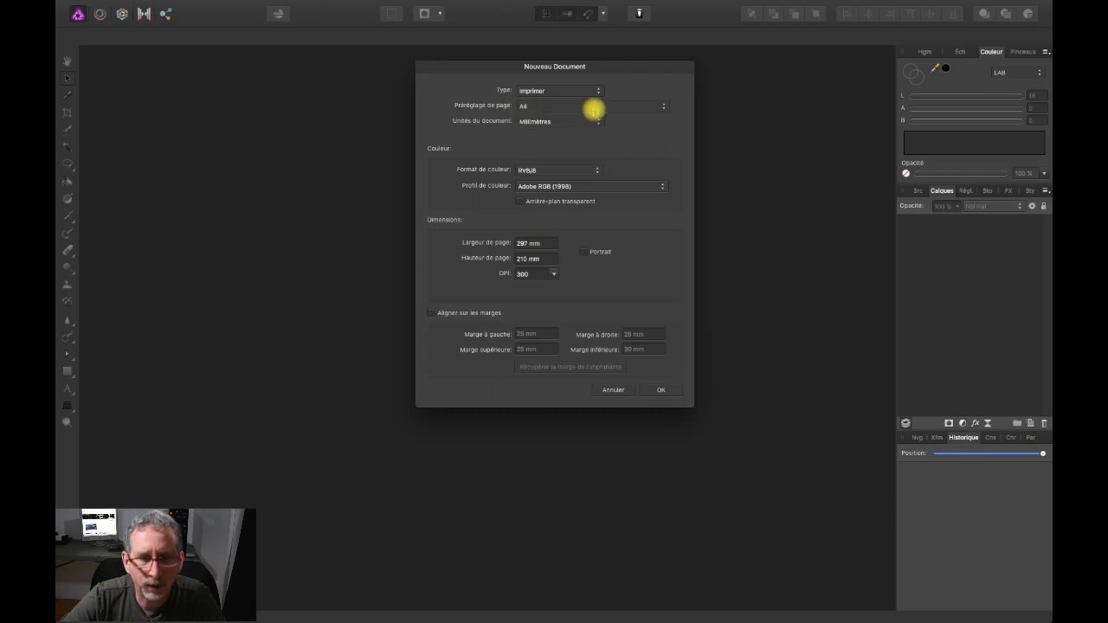
pyautogui.click(582, 251)
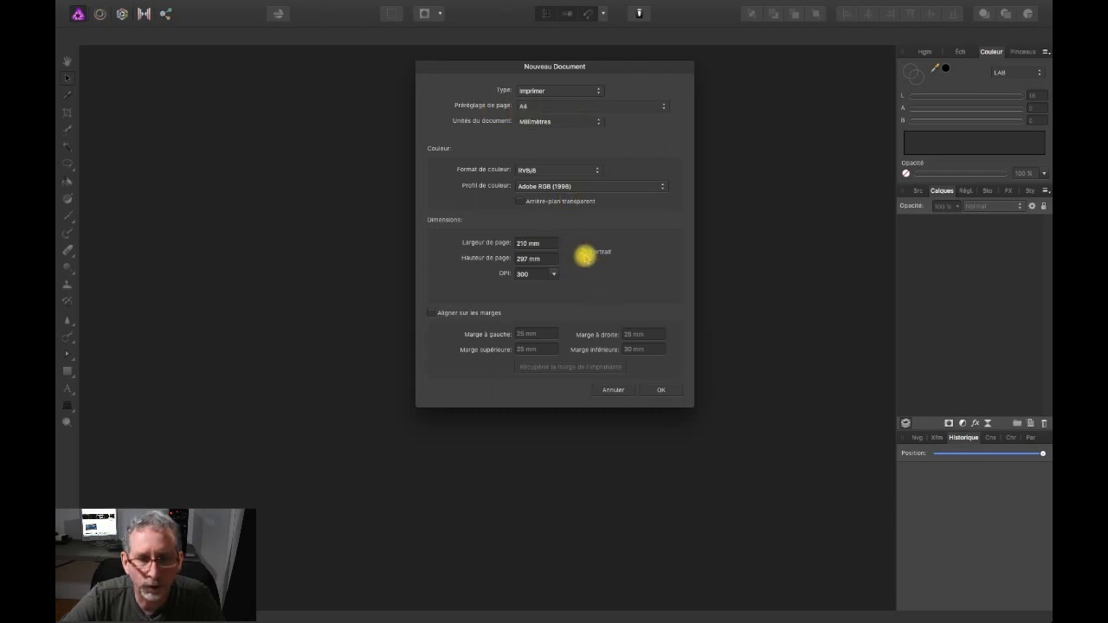
pyautogui.click(584, 252)
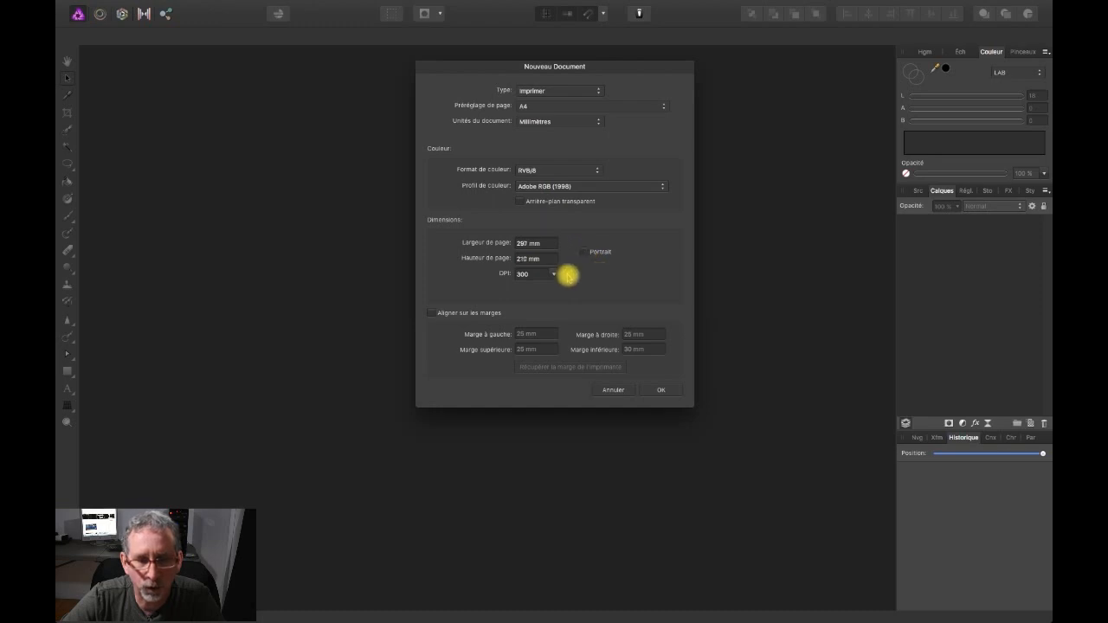
pyautogui.click(658, 389)
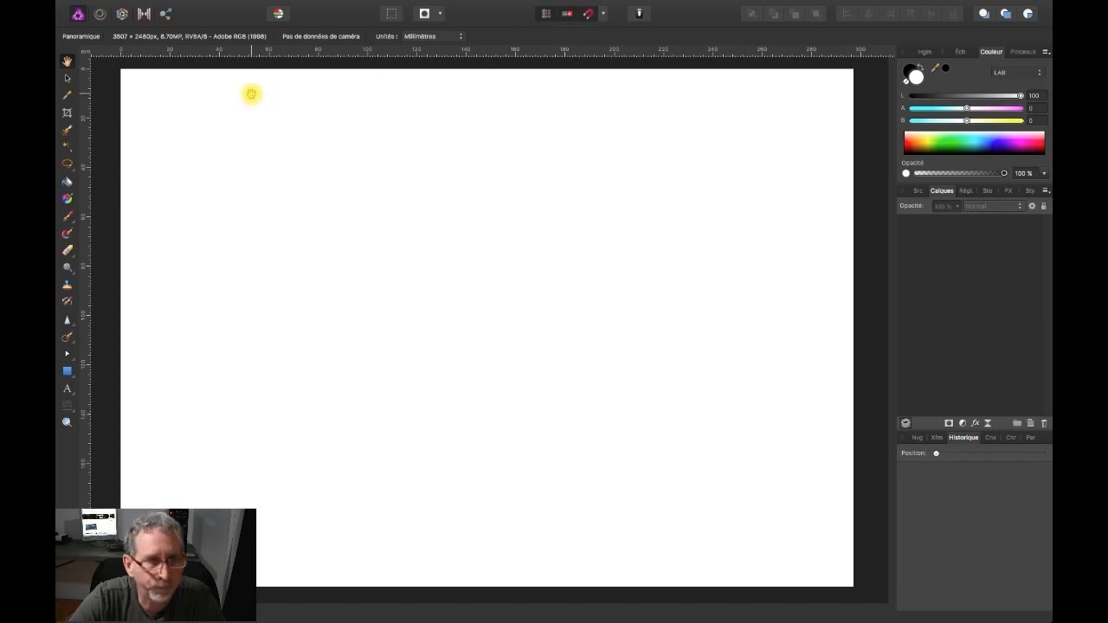
pyautogui.click(199, 5)
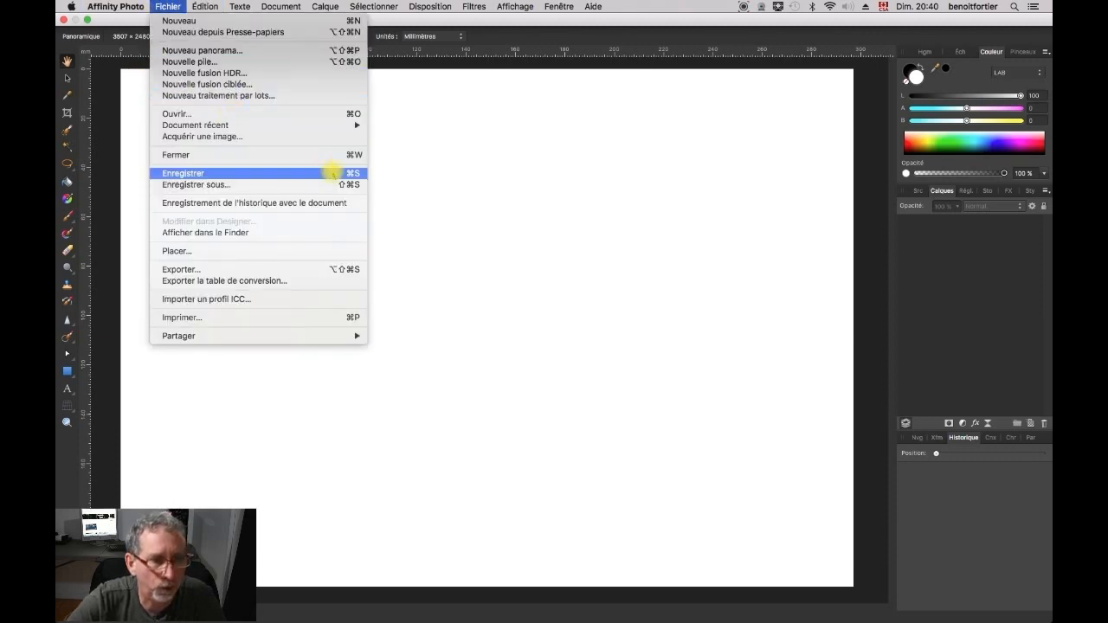
pyautogui.click(223, 252)
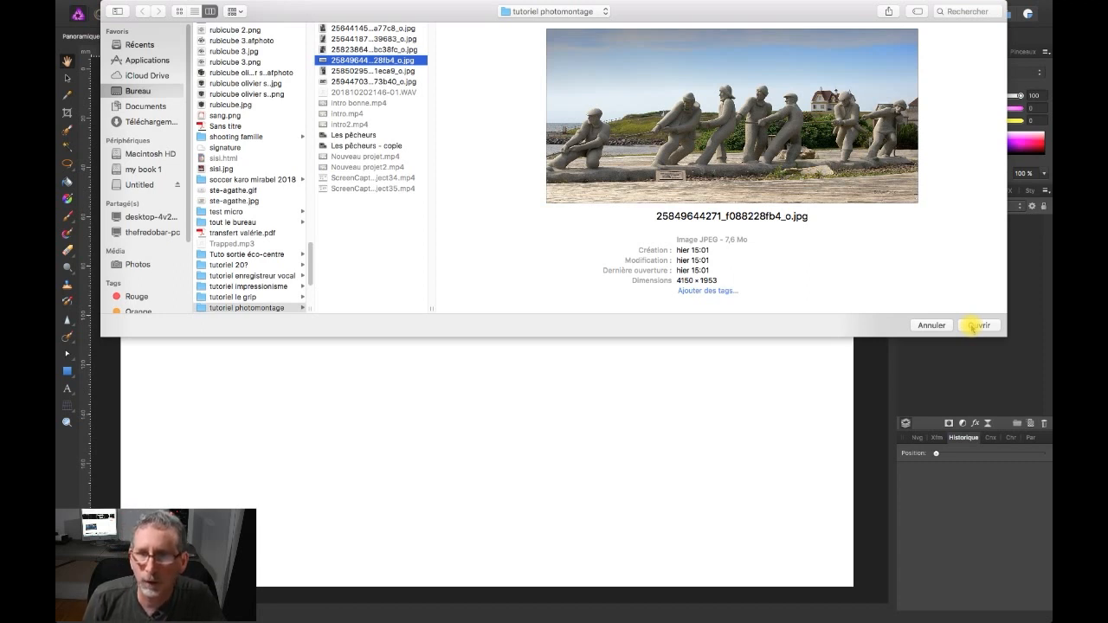
pyautogui.click(974, 326)
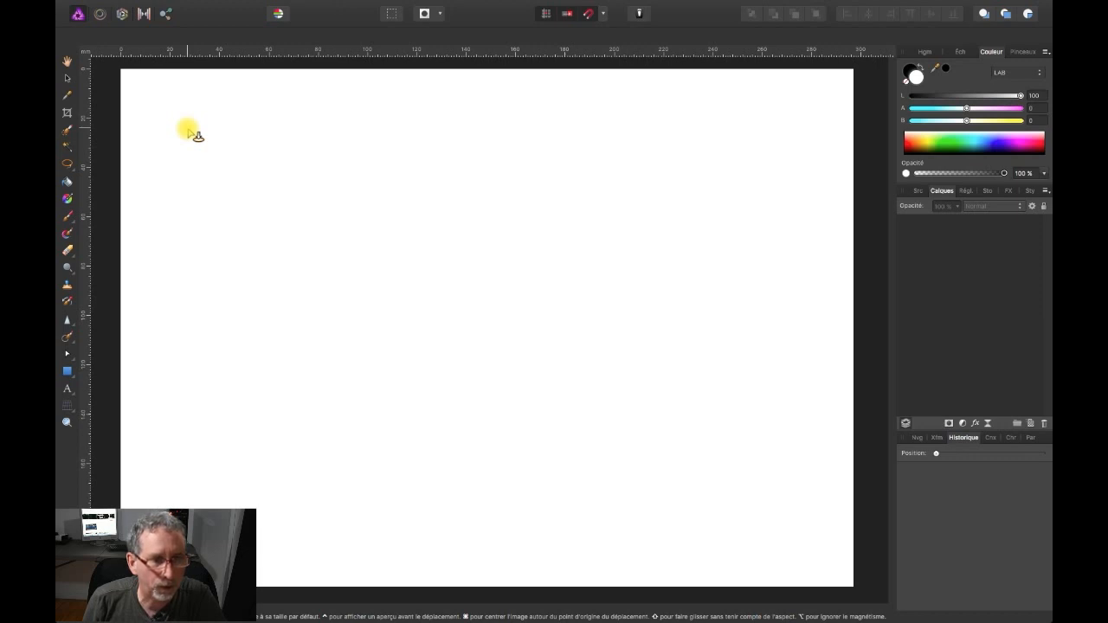
pyautogui.moveTo(188, 131); pyautogui.dragTo(242, 154)
pyautogui.moveTo(269, 215); pyautogui.dragTo(442, 266)
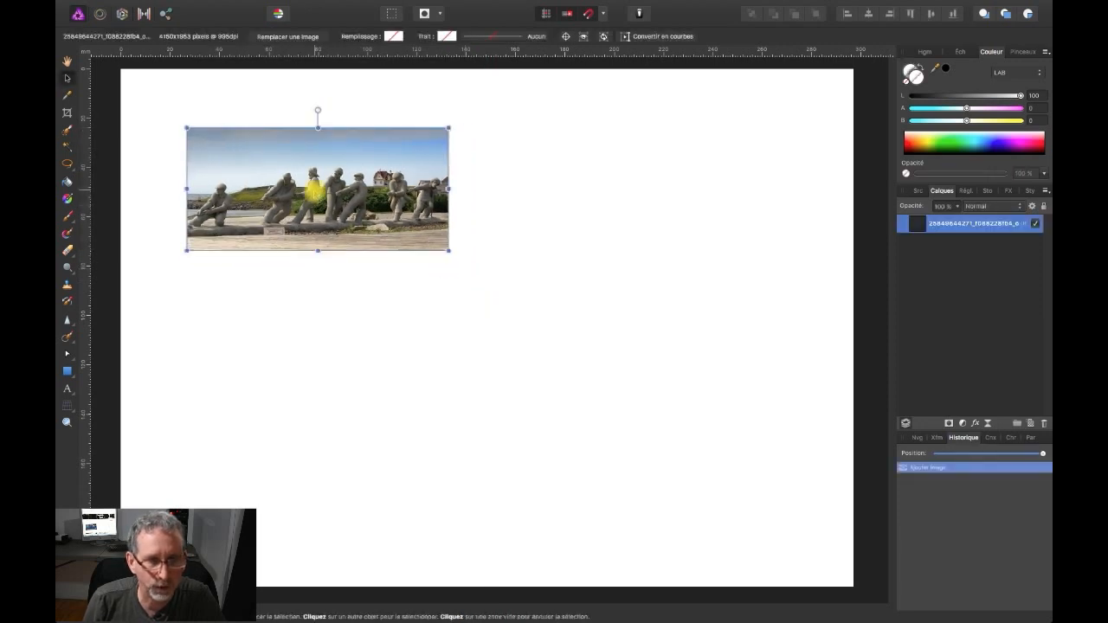
# Step: Move the photo towards the right centre of the page and enlarge it proportionally to about 137.7 × 64.8 mm
pyautogui.moveTo(340, 214); pyautogui.dragTo(623, 368)
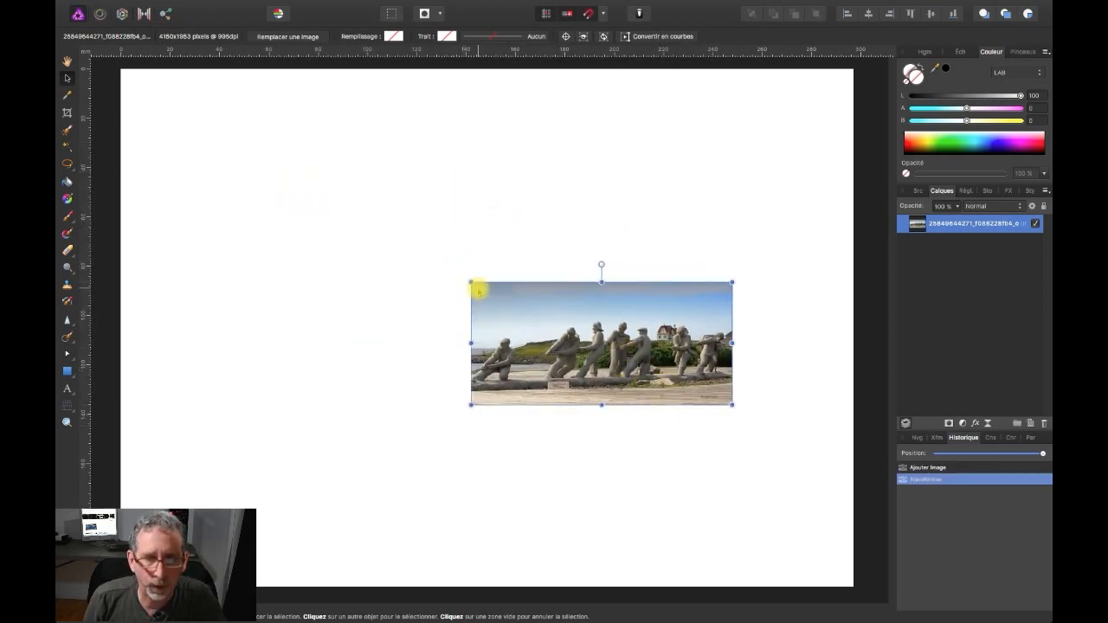
pyautogui.moveTo(471, 283); pyautogui.dragTo(383, 267)
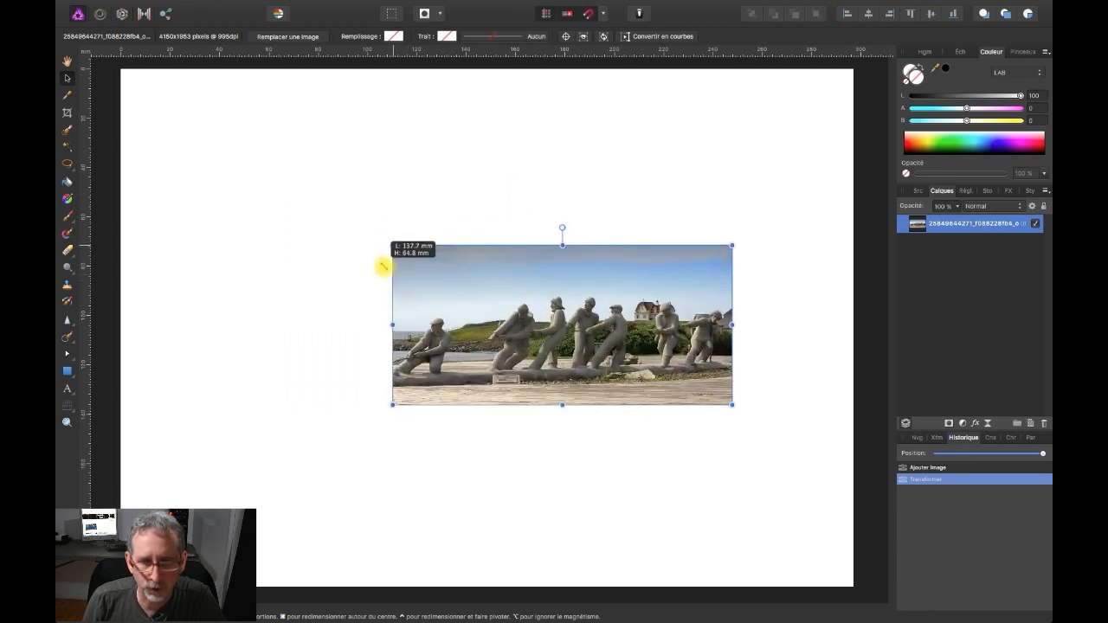
pyautogui.moveTo(383, 266); pyautogui.dragTo(384, 266)
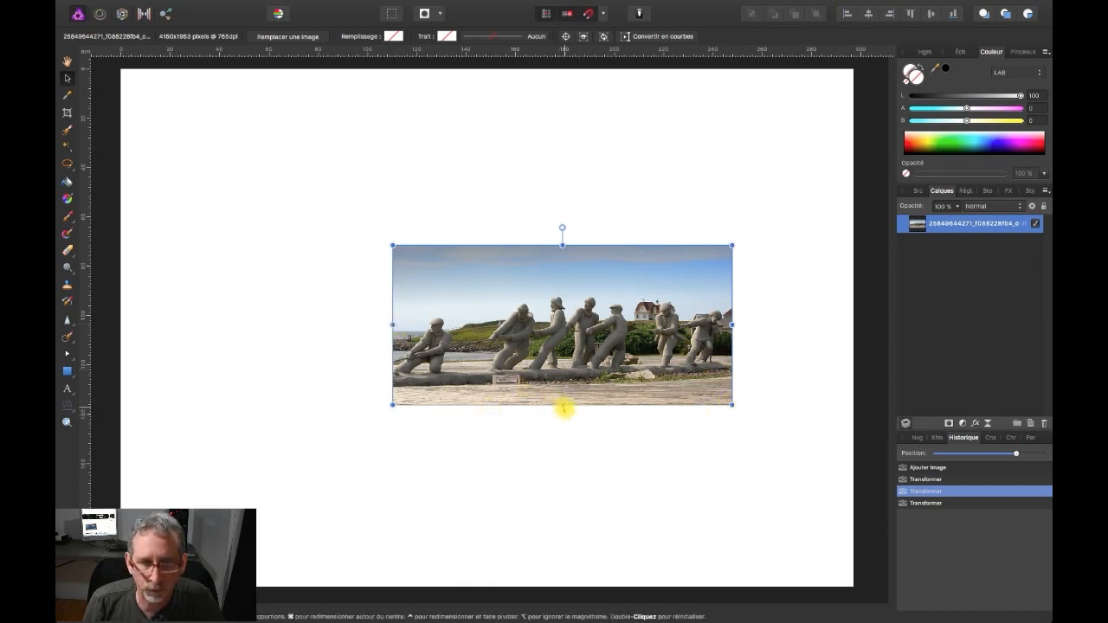
# Step: Try stretching the photo from its bottom and left sides, and undo both changes
pyautogui.moveTo(562, 404); pyautogui.dragTo(562, 494)
pyautogui.moveTo(391, 370); pyautogui.dragTo(239, 375)
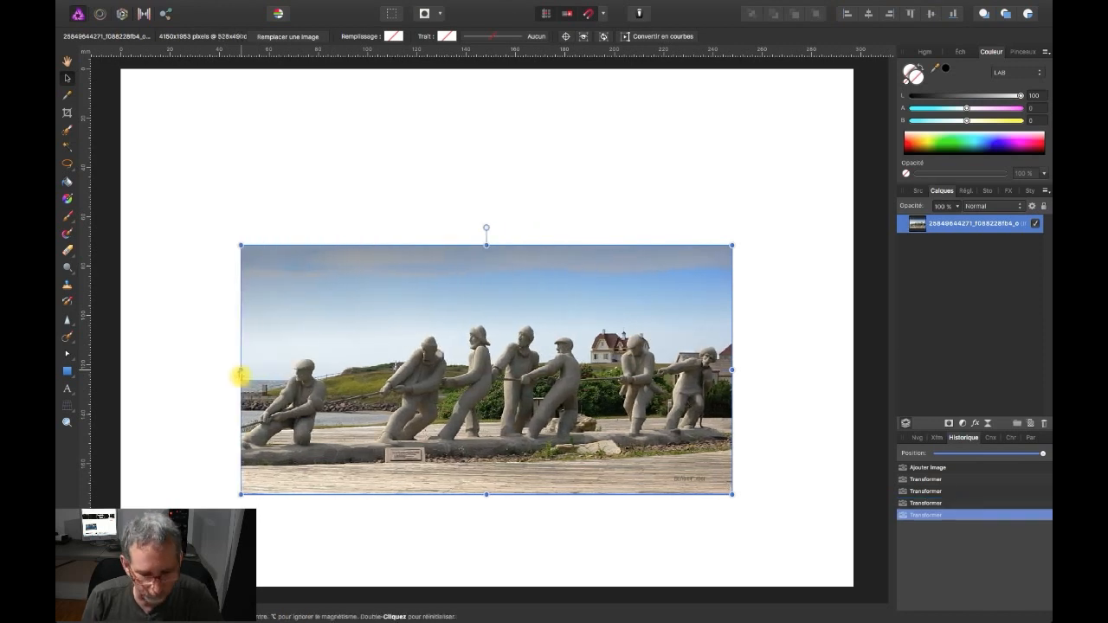
pyautogui.hotkey('ctrl', 'z')
pyautogui.hotkey('ctrl', 'z')
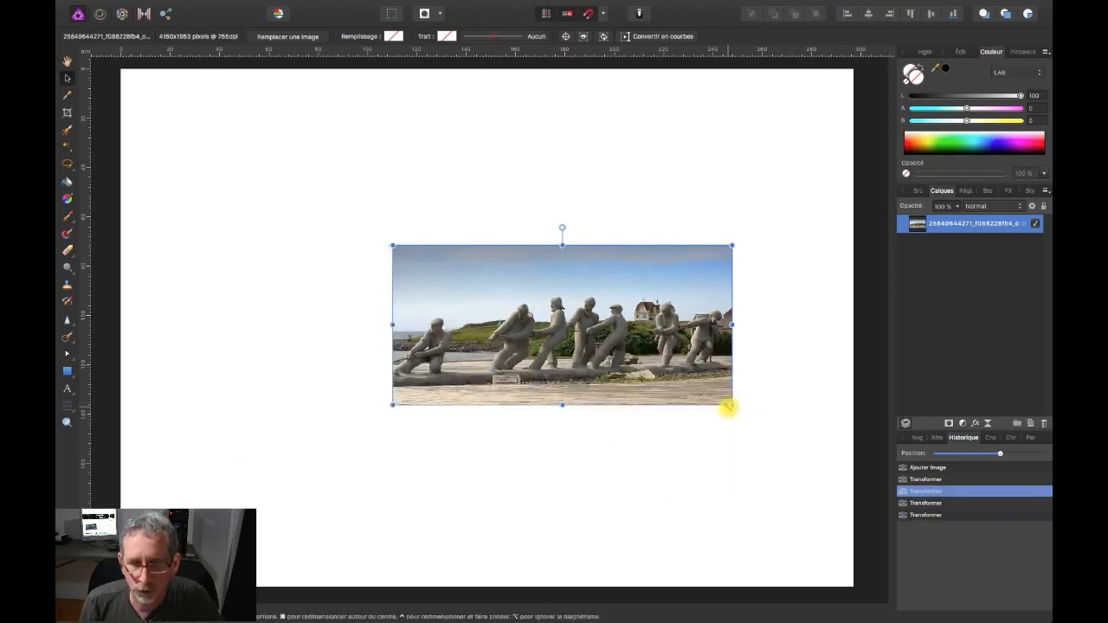
# Step: Shrink the photo proportionally and move it to the lower-right area of the page
pyautogui.moveTo(732, 404); pyautogui.dragTo(667, 374)
pyautogui.moveTo(574, 371); pyautogui.dragTo(649, 461)
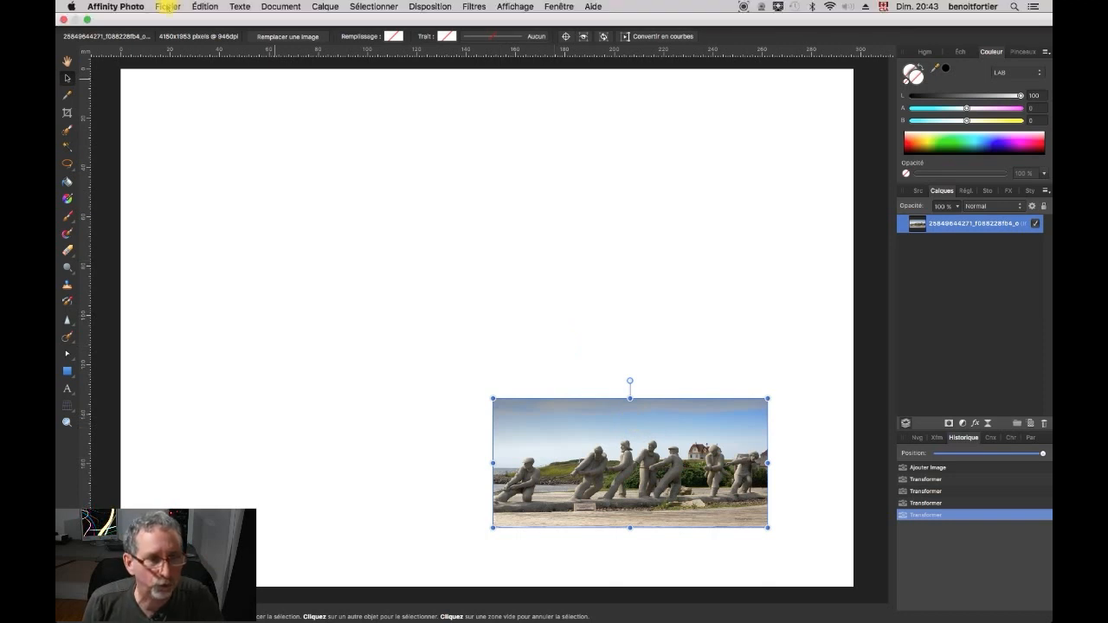
pyautogui.click(167, 6)
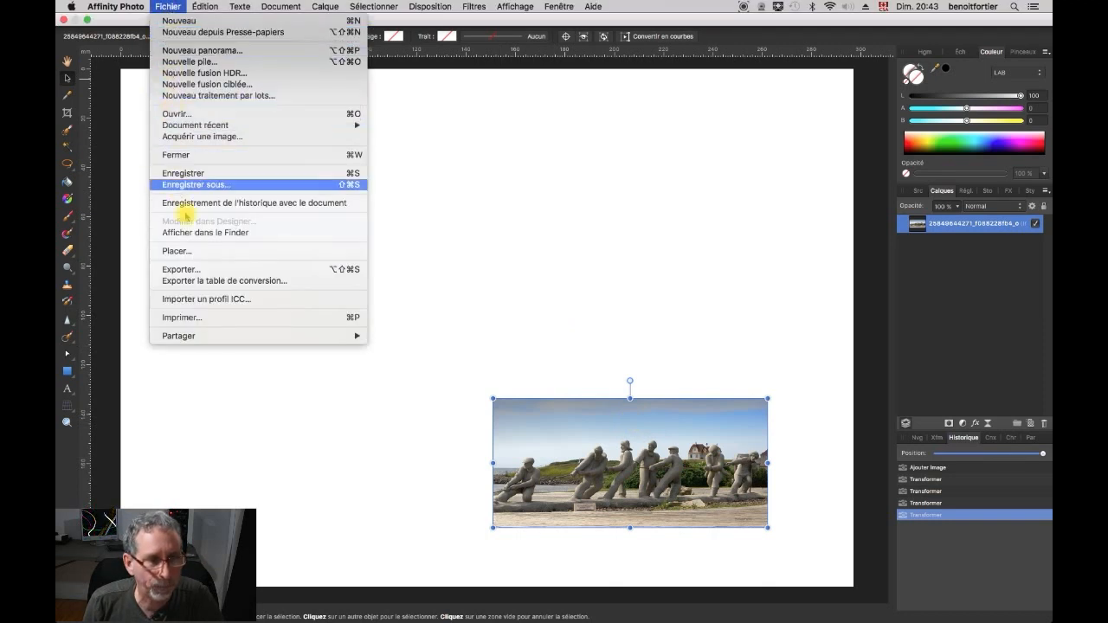
pyautogui.click(205, 251)
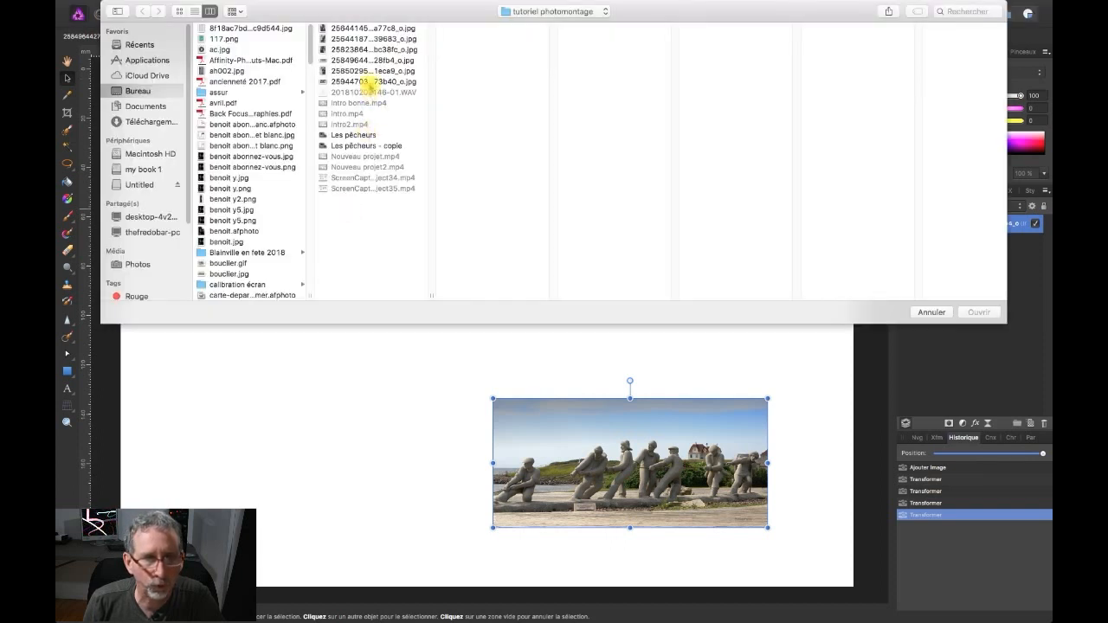
pyautogui.doubleClick(344, 71)
pyautogui.moveTo(212, 135); pyautogui.dragTo(389, 297)
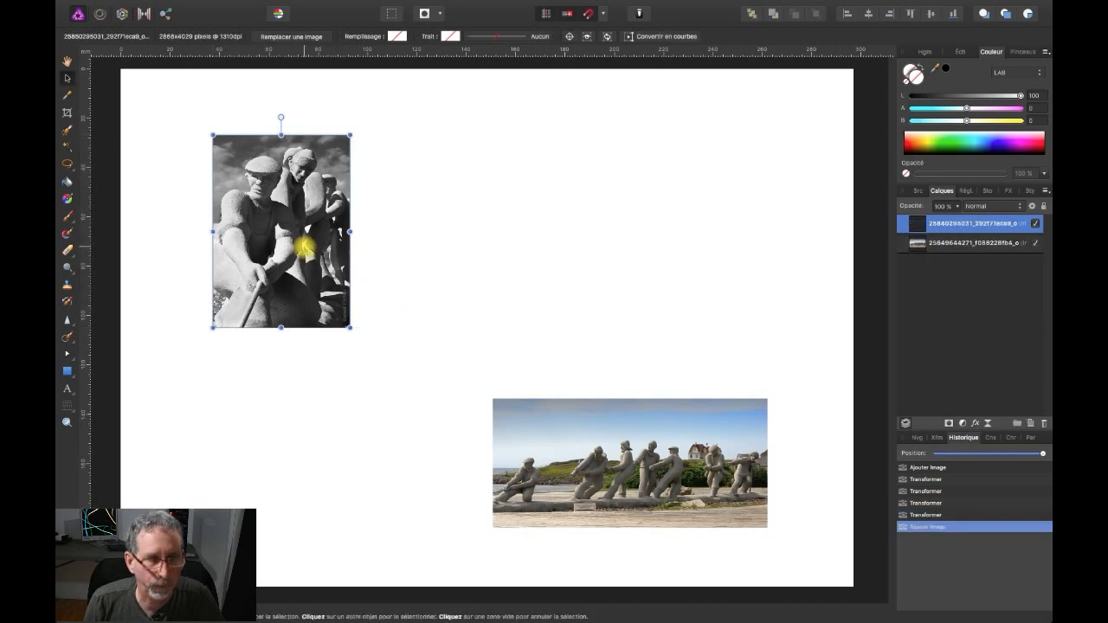
pyautogui.moveTo(297, 239); pyautogui.dragTo(729, 213)
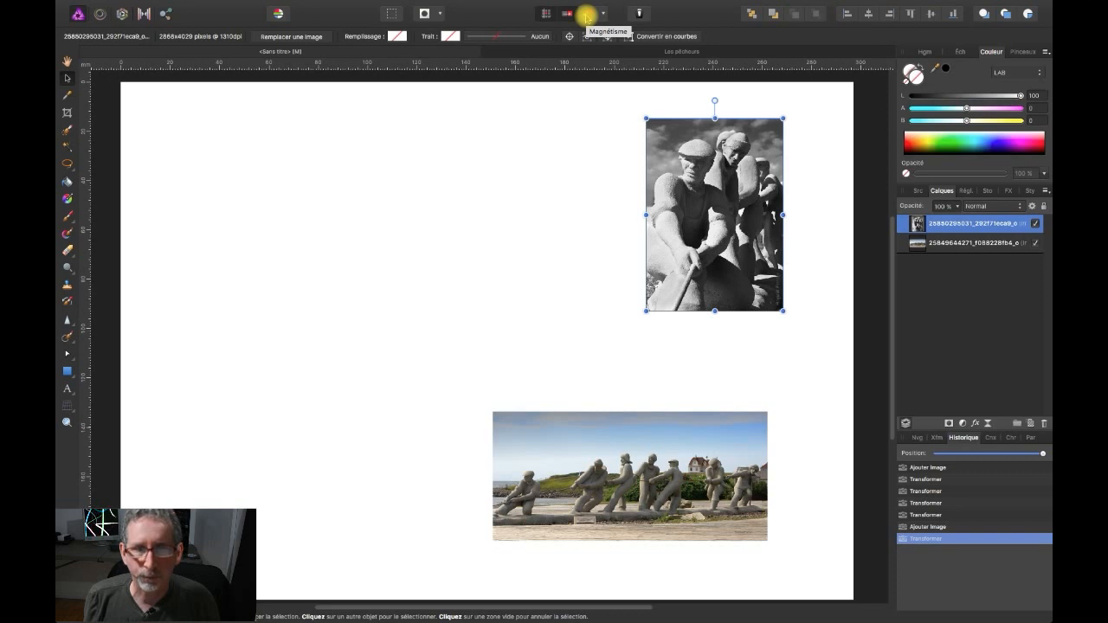
# Step: With snapping on, move the black-and-white photo to the page's upper left and enlarge it to about 62.4 × 87.6 mm
pyautogui.click(587, 16)
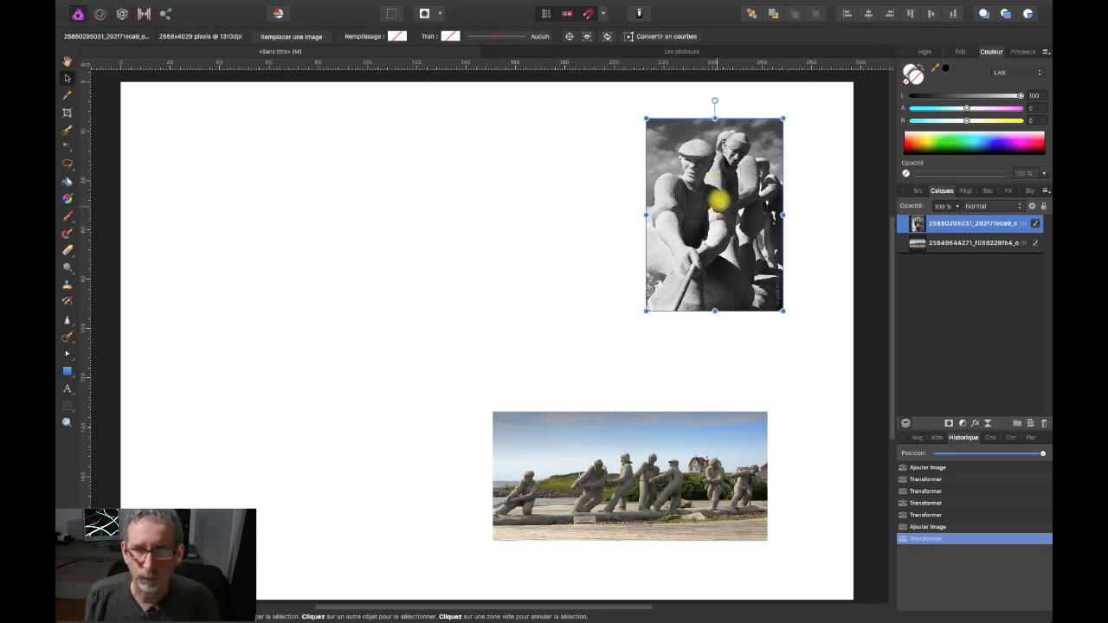
pyautogui.moveTo(722, 198); pyautogui.dragTo(249, 197)
pyautogui.moveTo(253, 219); pyautogui.dragTo(252, 206)
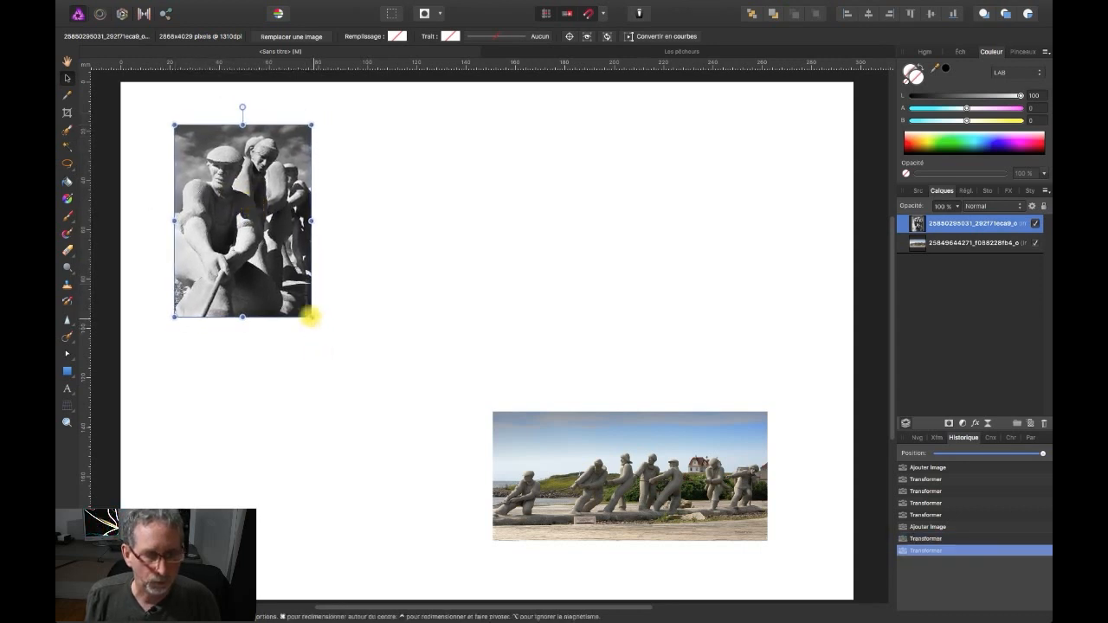
pyautogui.moveTo(318, 321); pyautogui.dragTo(335, 339)
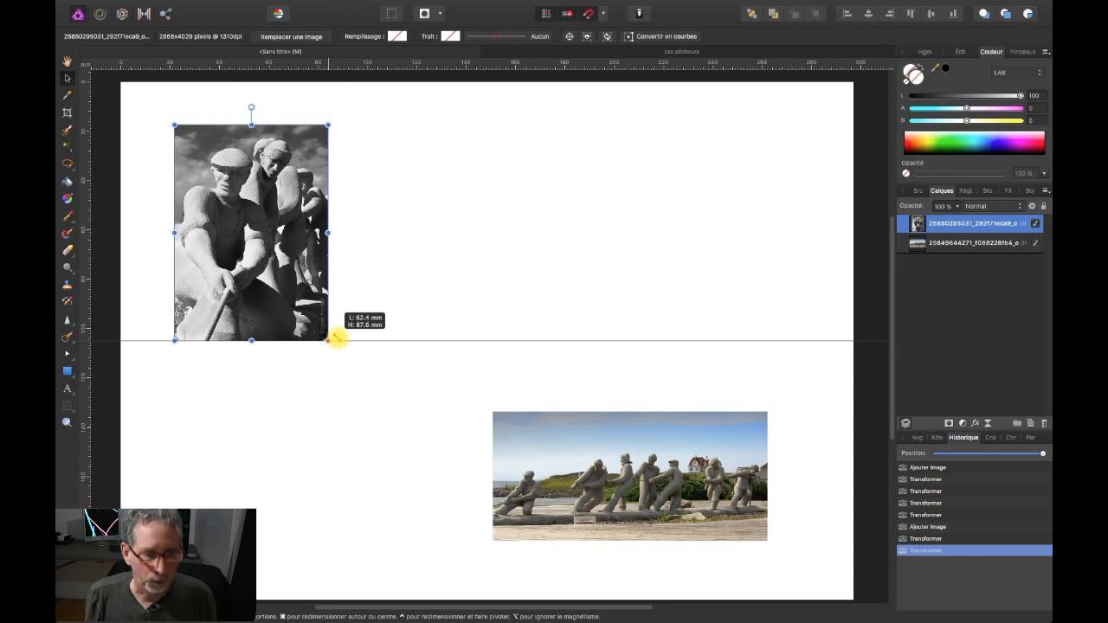
pyautogui.moveTo(335, 339); pyautogui.dragTo(335, 341)
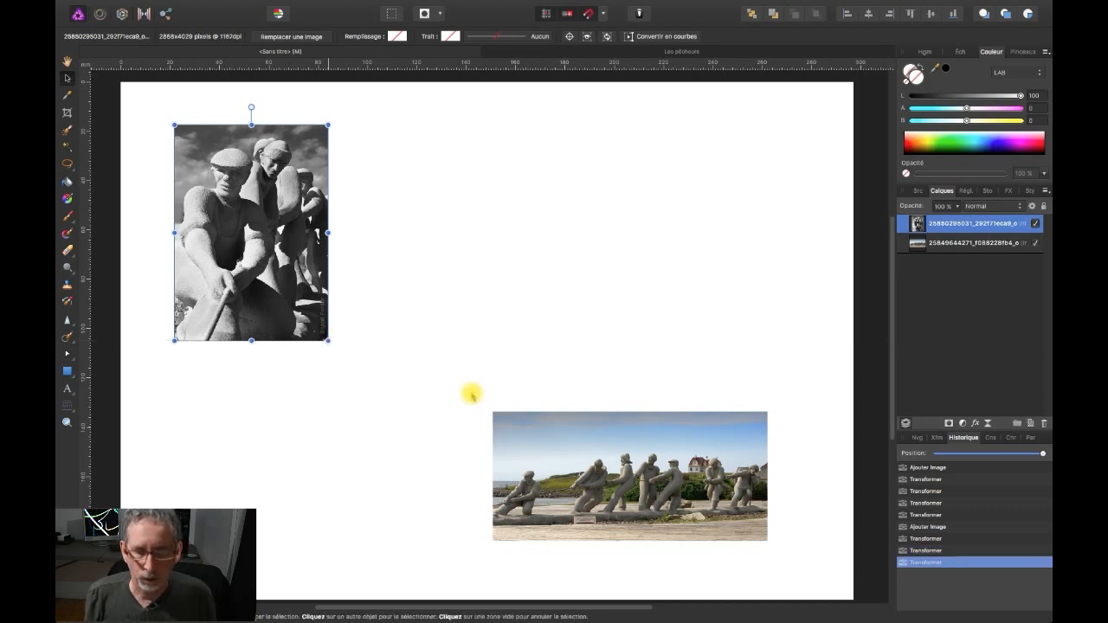
# Step: Move the colour photo below the black-and-white one, snapping their left edges into alignment and adjusting the vertical gap
pyautogui.click(691, 469)
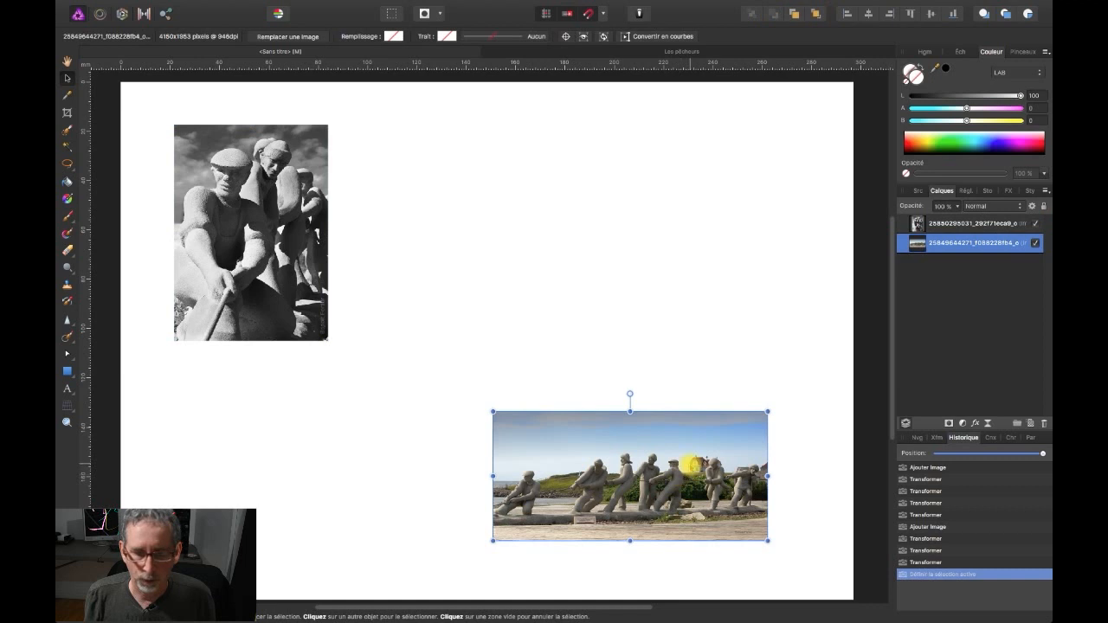
pyautogui.moveTo(682, 474); pyautogui.dragTo(354, 466)
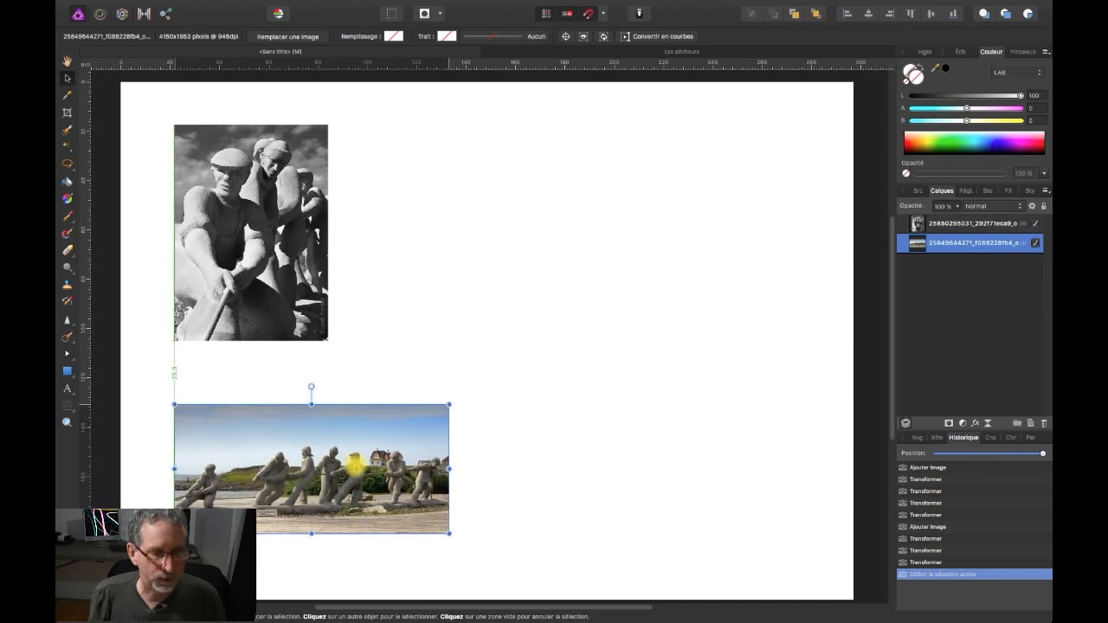
pyautogui.moveTo(354, 465); pyautogui.dragTo(354, 466)
pyautogui.moveTo(271, 433); pyautogui.dragTo(268, 405)
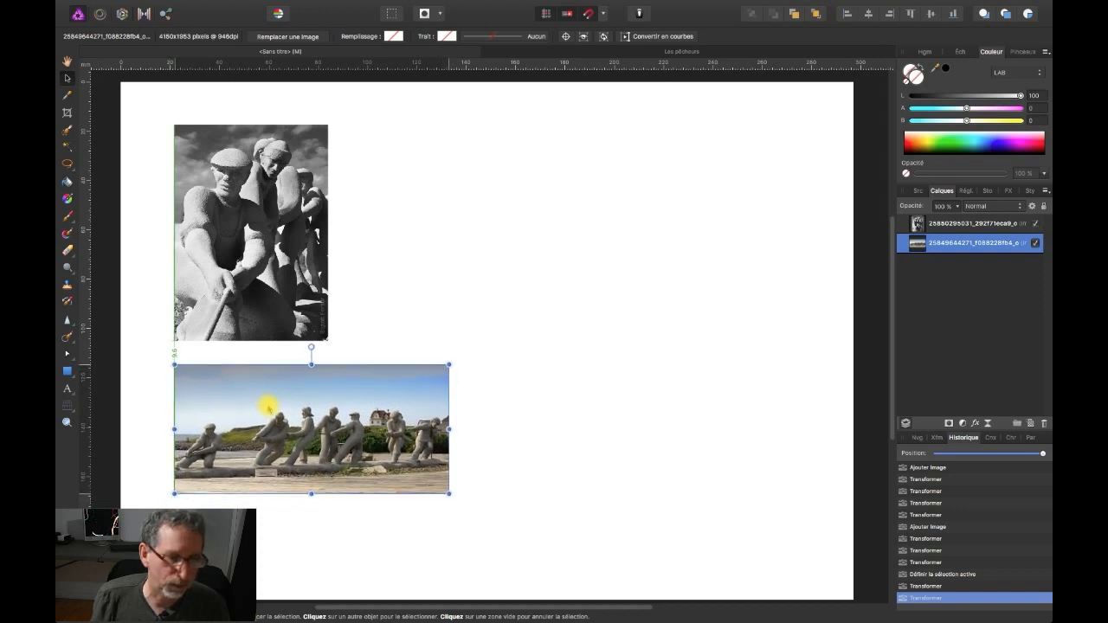
pyautogui.moveTo(268, 406); pyautogui.dragTo(261, 451)
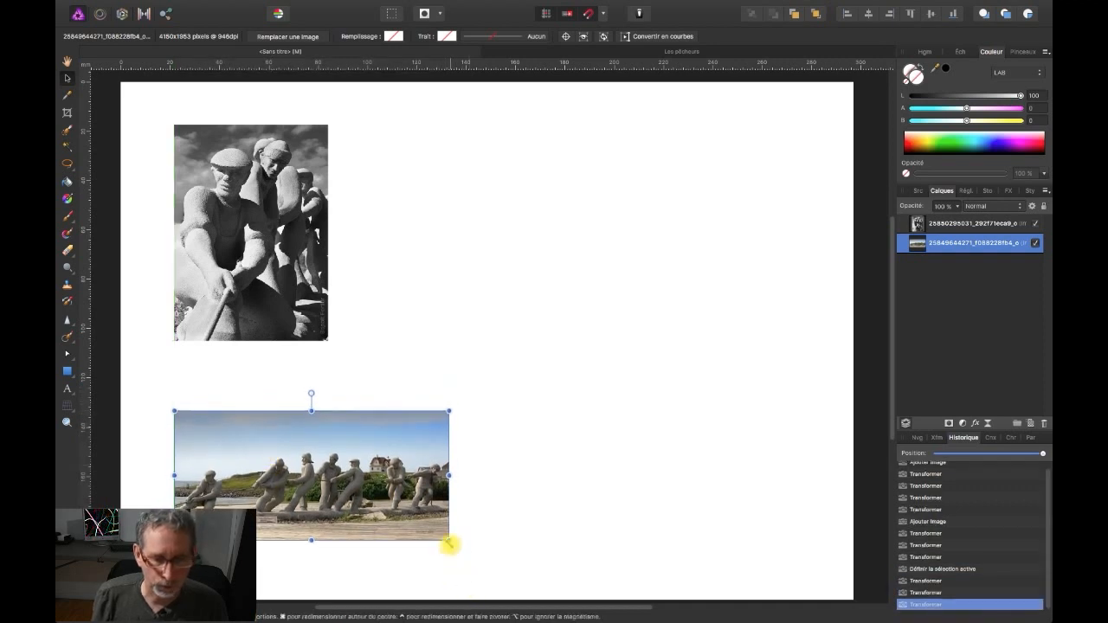
# Step: Enlarge the colour photo to about 126.7 × 59.6 mm, snapping its right edge to the page centre, and shift it slightly upward
pyautogui.moveTo(449, 540); pyautogui.dragTo(493, 552)
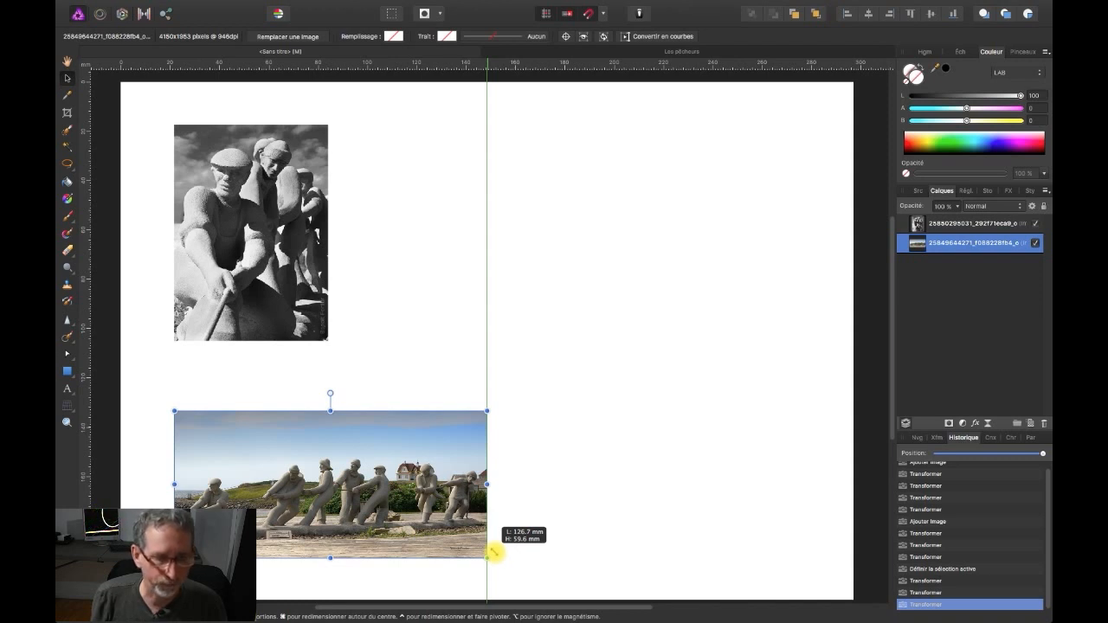
pyautogui.moveTo(490, 553); pyautogui.dragTo(490, 553)
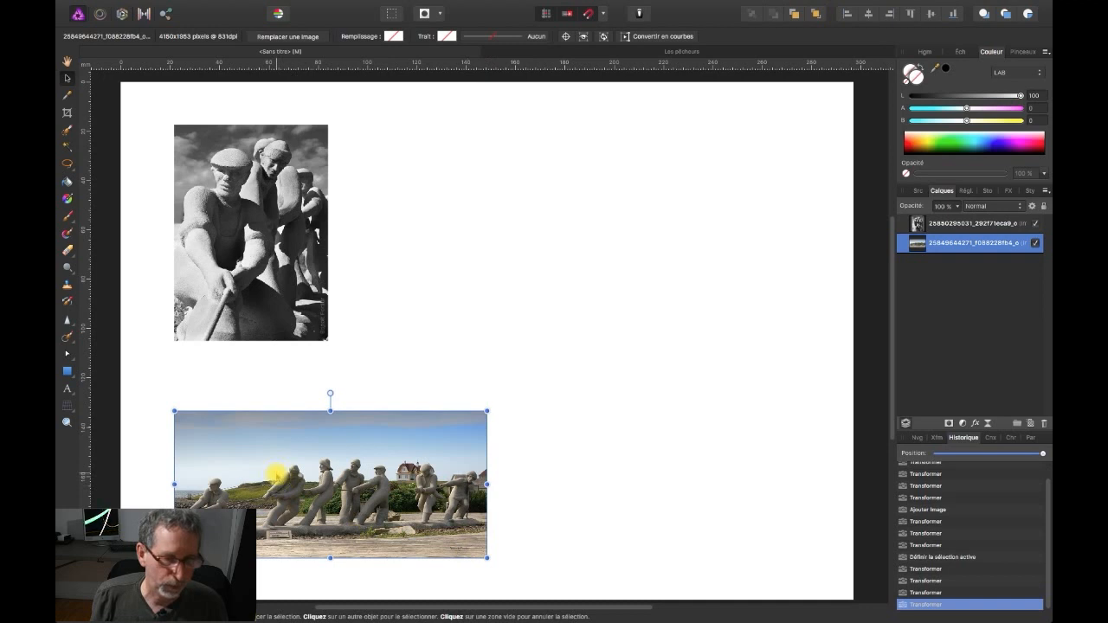
pyautogui.moveTo(270, 472); pyautogui.dragTo(269, 471)
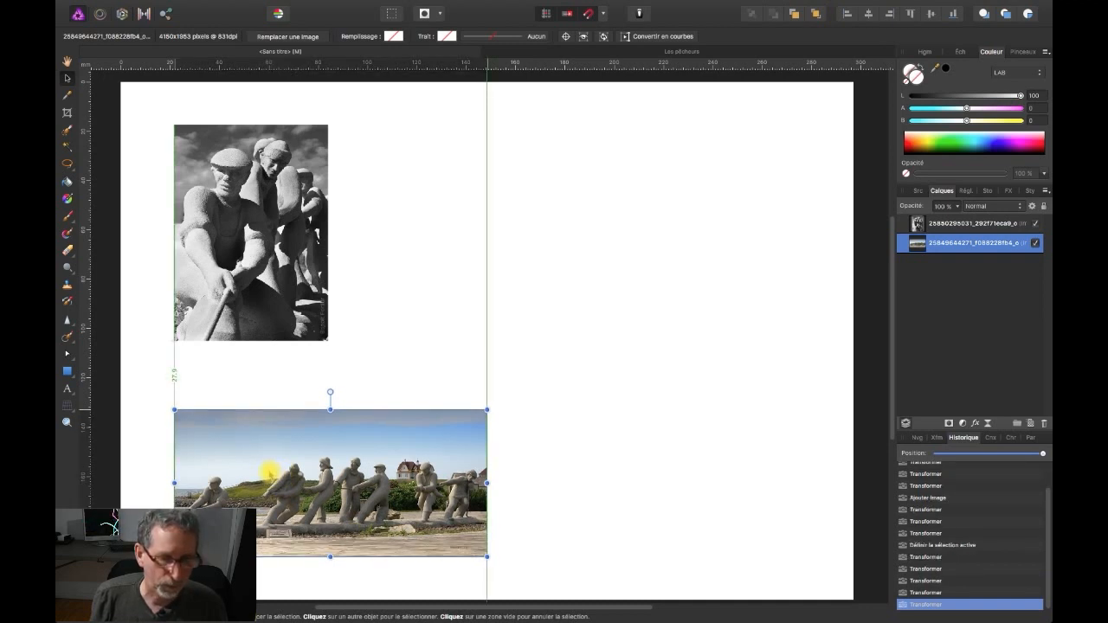
pyautogui.moveTo(269, 471); pyautogui.dragTo(269, 460)
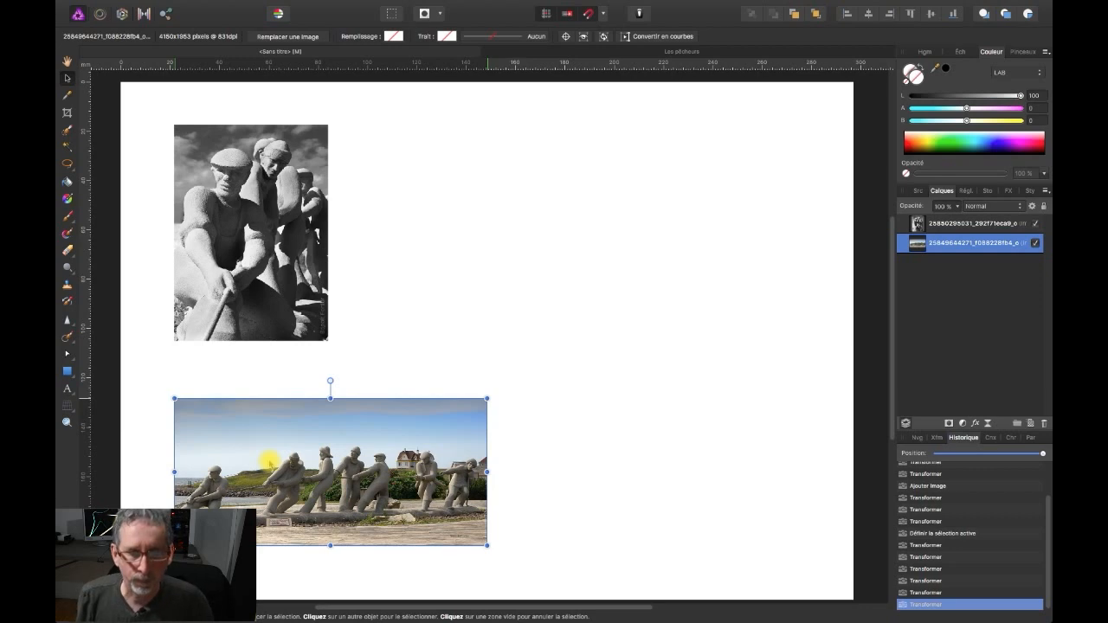
pyautogui.click(167, 6)
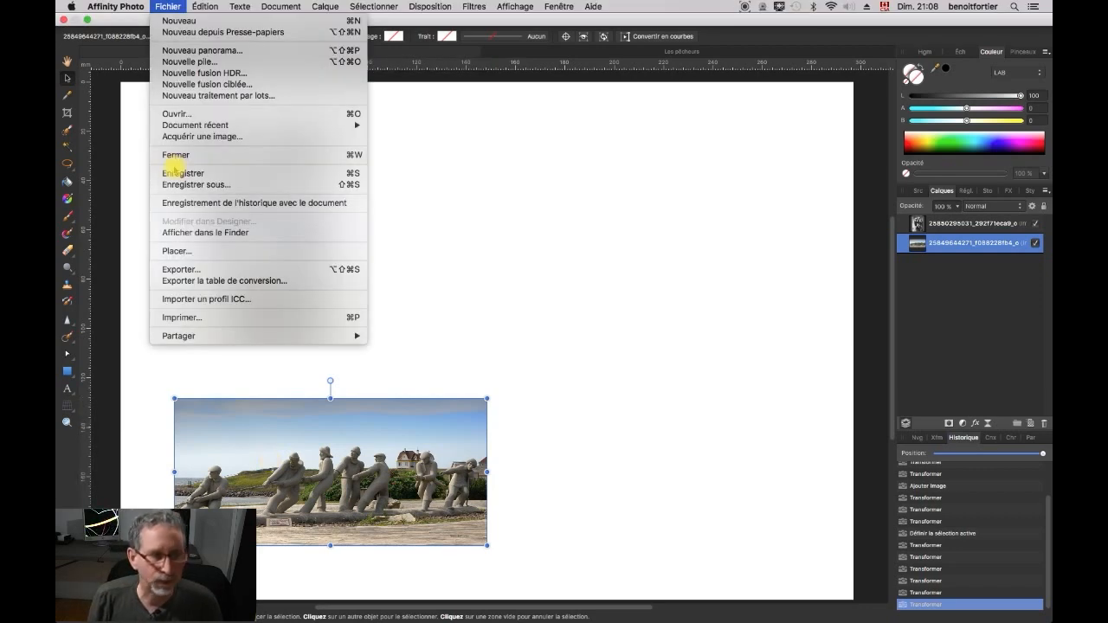
pyautogui.click(173, 251)
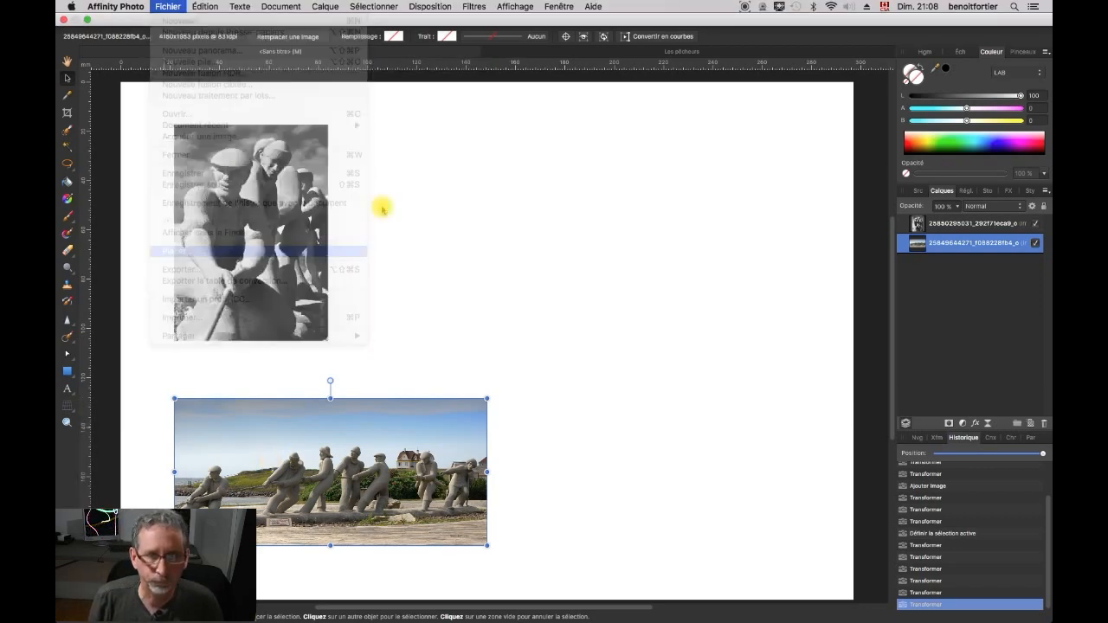
pyautogui.click(336, 80)
pyautogui.click(973, 302)
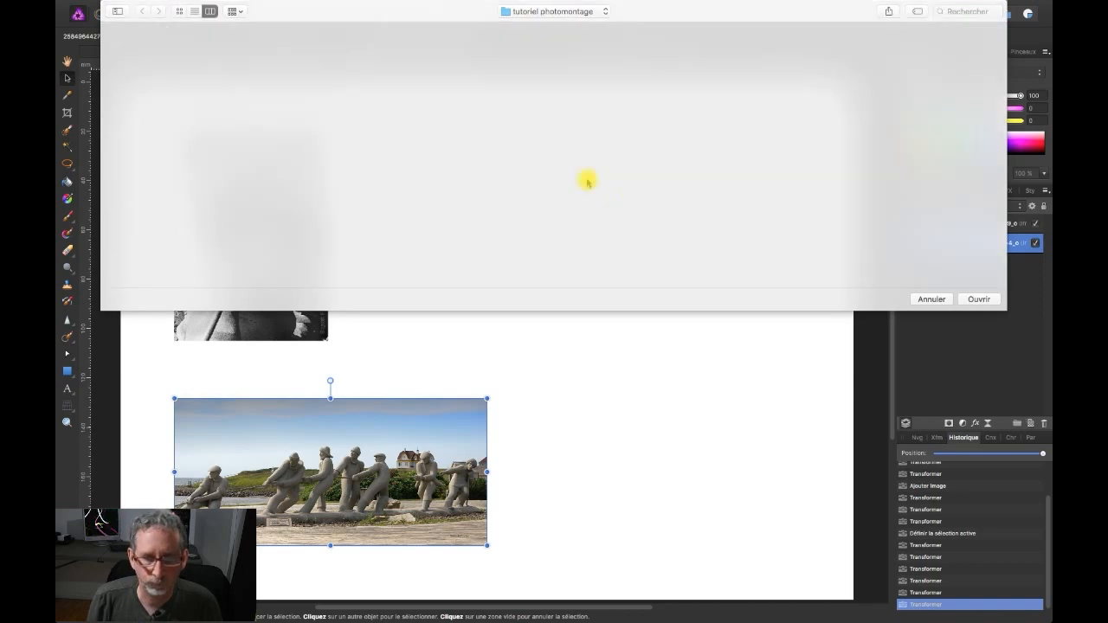
pyautogui.moveTo(487, 164); pyautogui.dragTo(734, 304)
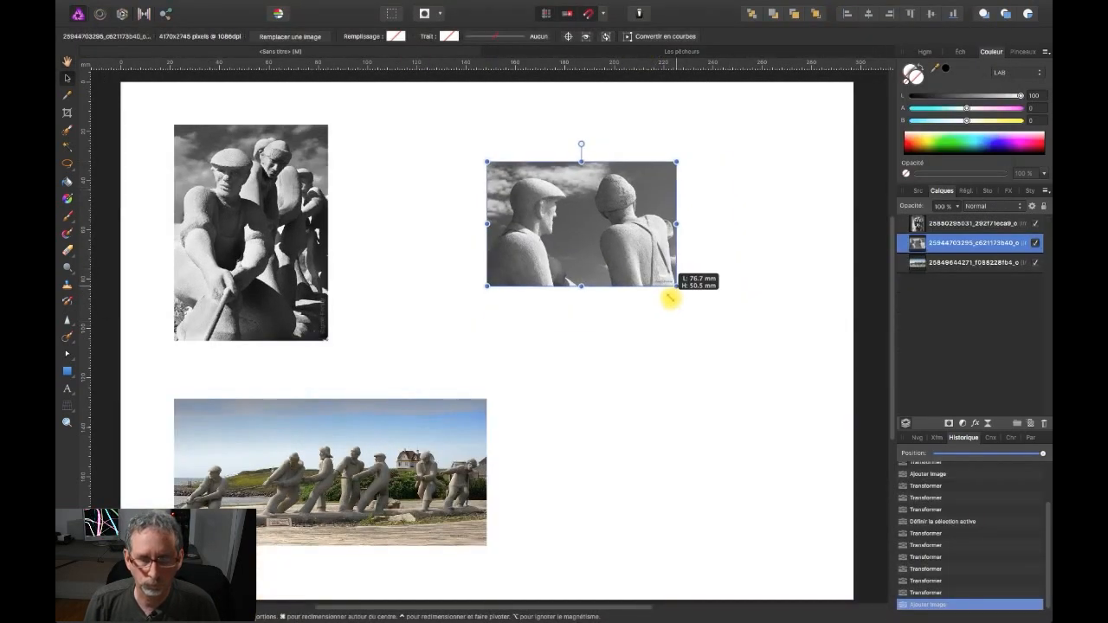
pyautogui.moveTo(582, 227); pyautogui.dragTo(487, 235)
pyautogui.click(168, 8)
pyautogui.click(205, 247)
pyautogui.click(354, 71)
pyautogui.press('Down')
pyautogui.click(978, 286)
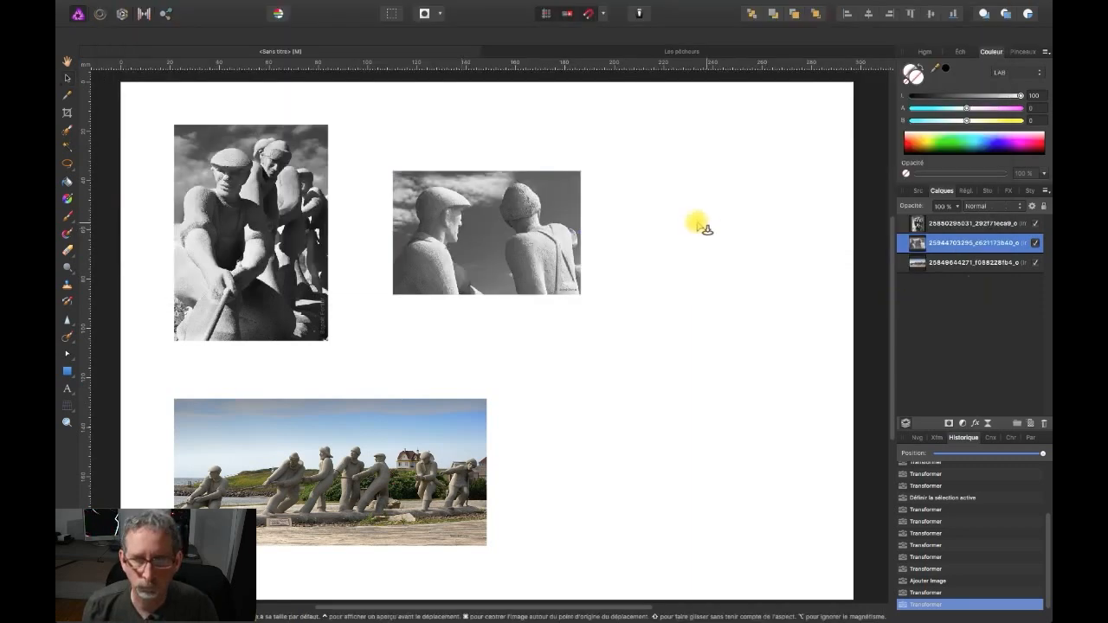
pyautogui.moveTo(655, 144); pyautogui.dragTo(796, 351)
pyautogui.moveTo(712, 225); pyautogui.dragTo(680, 217)
pyautogui.click(168, 7)
pyautogui.moveTo(196, 125)
pyautogui.click(177, 250)
pyautogui.press('Down')
pyautogui.press('Down')
pyautogui.click(978, 272)
pyautogui.moveTo(580, 386); pyautogui.dragTo(707, 577)
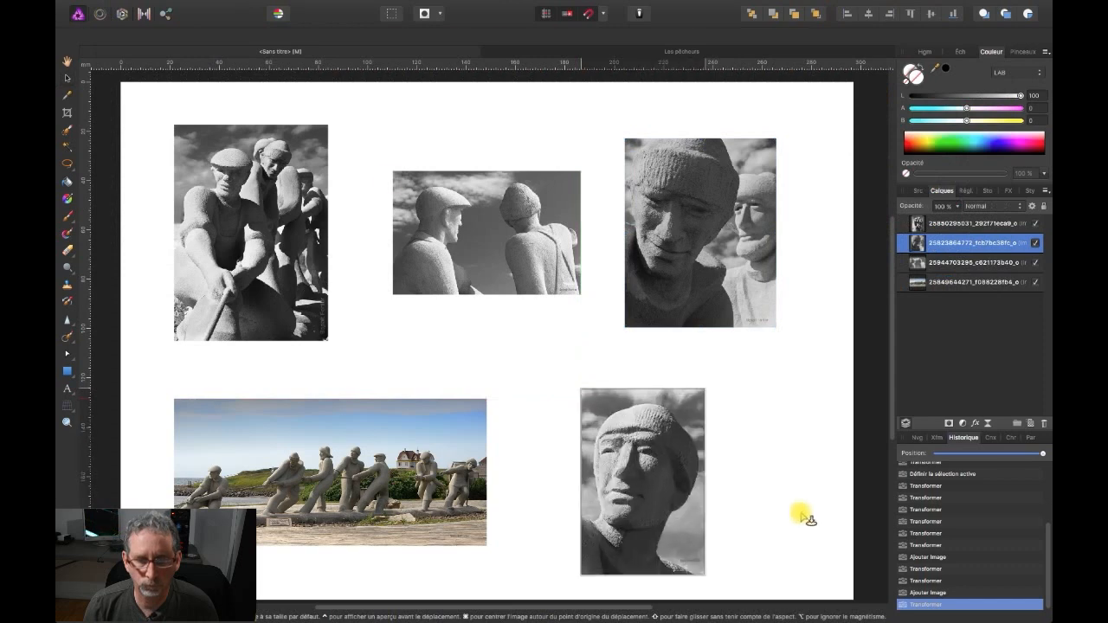
pyautogui.click(1043, 422)
pyautogui.click(165, 7)
pyautogui.click(222, 252)
pyautogui.doubleClick(364, 30)
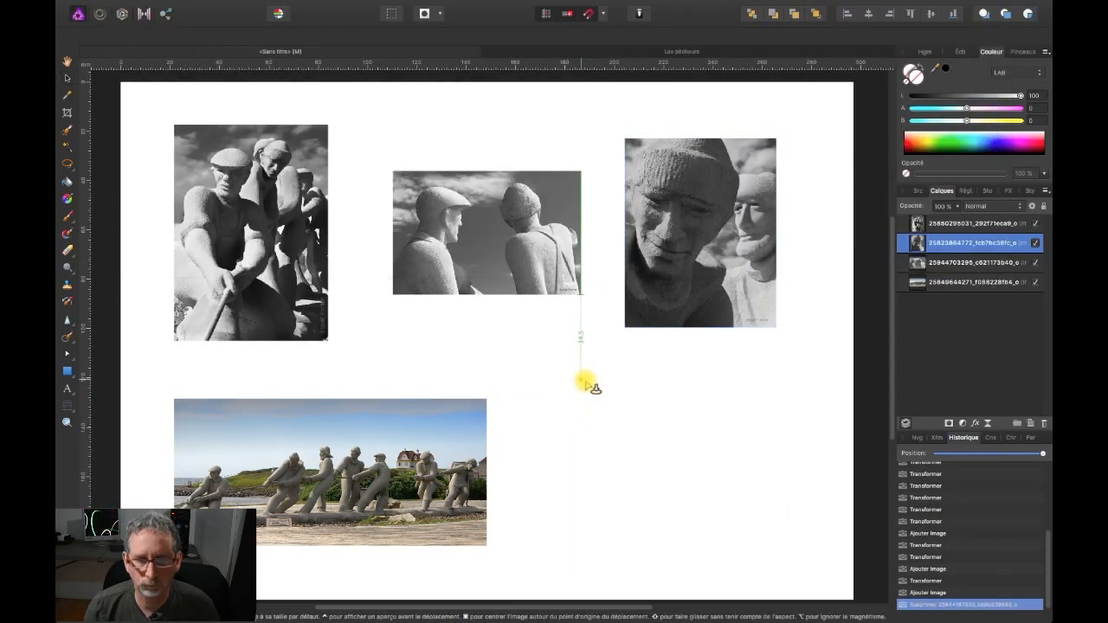
pyautogui.moveTo(588, 390); pyautogui.dragTo(727, 566)
# Step: Nudge the upper-right portrait left, and reduce the newly placed photo and position it in the page's lower right
pyautogui.moveTo(699, 243); pyautogui.dragTo(692, 242)
pyautogui.moveTo(634, 457); pyautogui.dragTo(732, 440)
pyautogui.moveTo(823, 546); pyautogui.dragTo(798, 514)
pyautogui.moveTo(758, 476); pyautogui.dragTo(761, 482)
# Step: Enlarge the colour panorama toward the right and move it up, and slightly enlarge the upper middle photo toward its lower left
pyautogui.click(463, 511)
pyautogui.moveTo(487, 547); pyautogui.dragTo(543, 572)
pyautogui.moveTo(481, 512); pyautogui.dragTo(479, 479)
pyautogui.click(424, 264)
pyautogui.moveTo(394, 295); pyautogui.dragTo(373, 301)
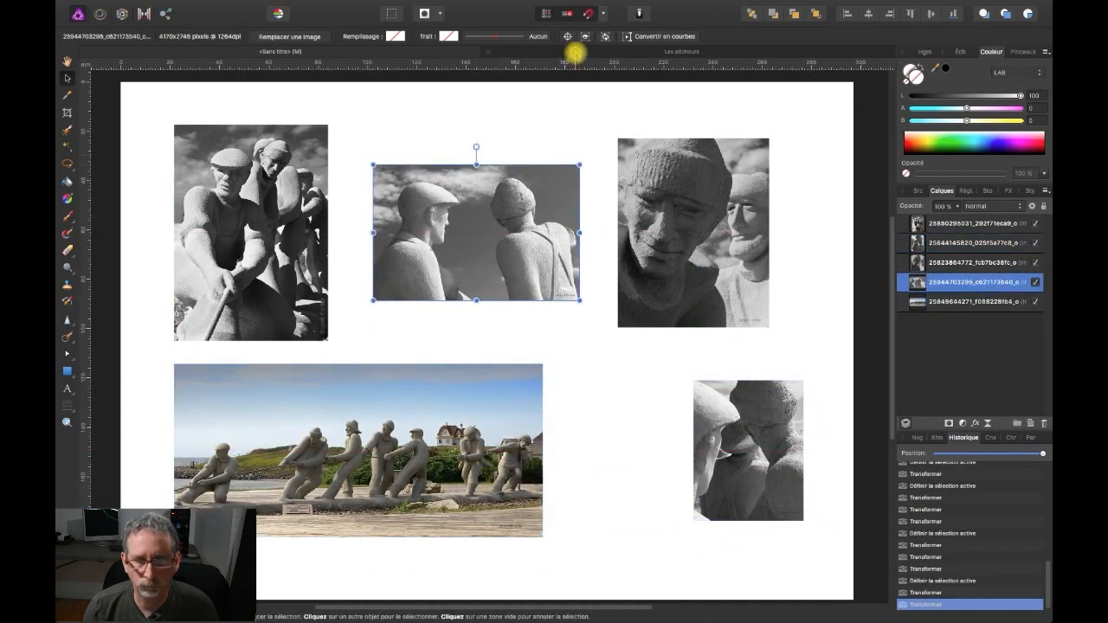
# Step: Slightly reduce the upper-right portrait and slightly enlarge the lower-right photo from their upper-left corners
pyautogui.click(620, 144)
pyautogui.moveTo(618, 139); pyautogui.dragTo(629, 144)
pyautogui.click(696, 380)
pyautogui.moveTo(693, 380); pyautogui.dragTo(679, 372)
# Step: Widen the colour panorama until its right edge aligns with the upper middle photo's right edge
pyautogui.click(519, 450)
pyautogui.moveTo(542, 450); pyautogui.dragTo(580, 447)
pyautogui.click(415, 285)
pyautogui.click(795, 124)
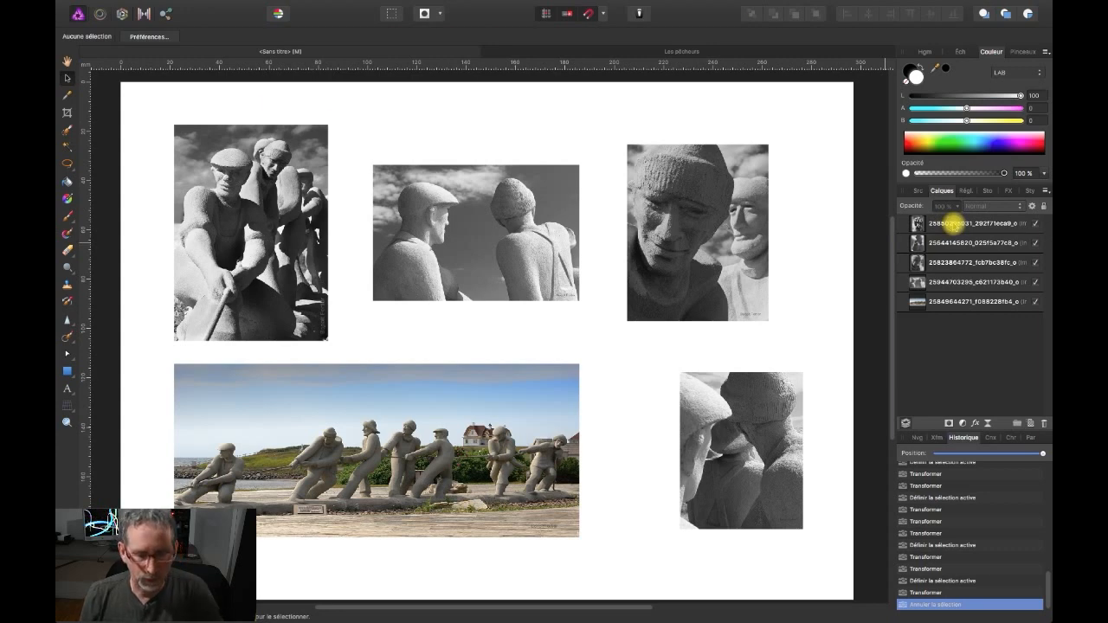
# Step: Select all five photo layers together and move them so the group snaps to the page's horizontal and vertical centre
pyautogui.click(950, 221)
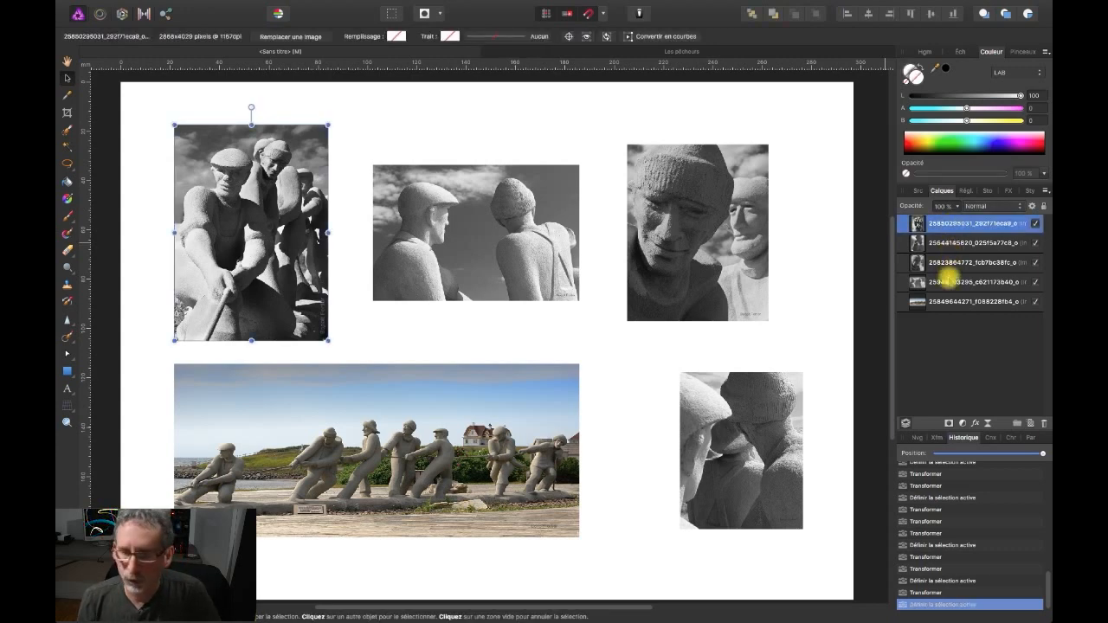
pyautogui.keyDown('shift'); pyautogui.click(948, 301); pyautogui.keyUp('shift')
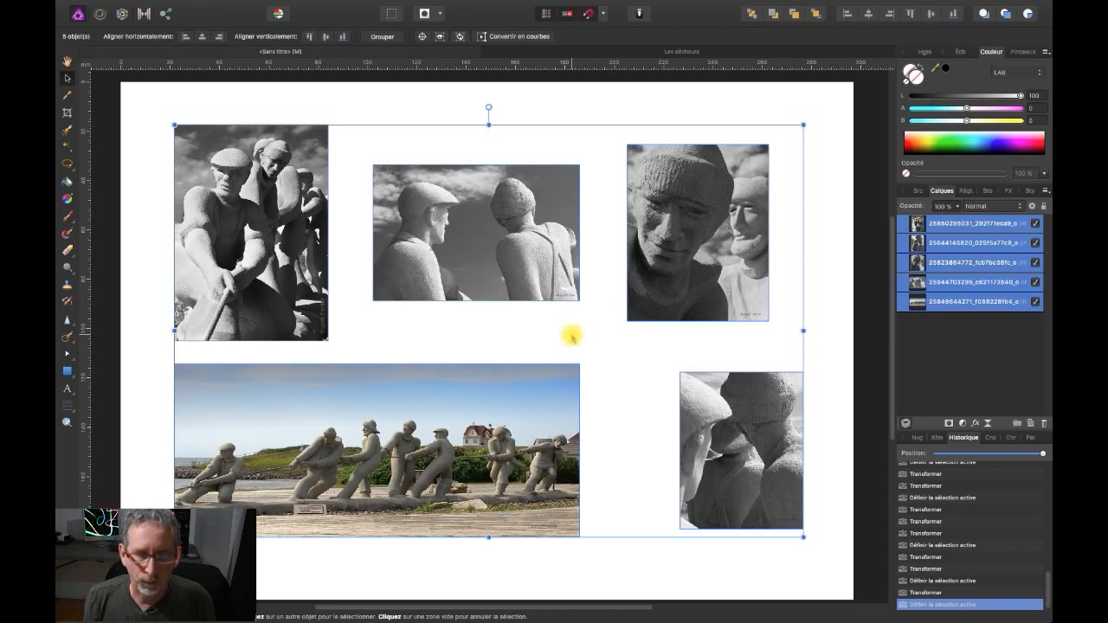
pyautogui.moveTo(572, 336)
pyautogui.mouseDown()
pyautogui.moveTo(578, 322)
pyautogui.moveTo(569, 347)
pyautogui.mouseUp()
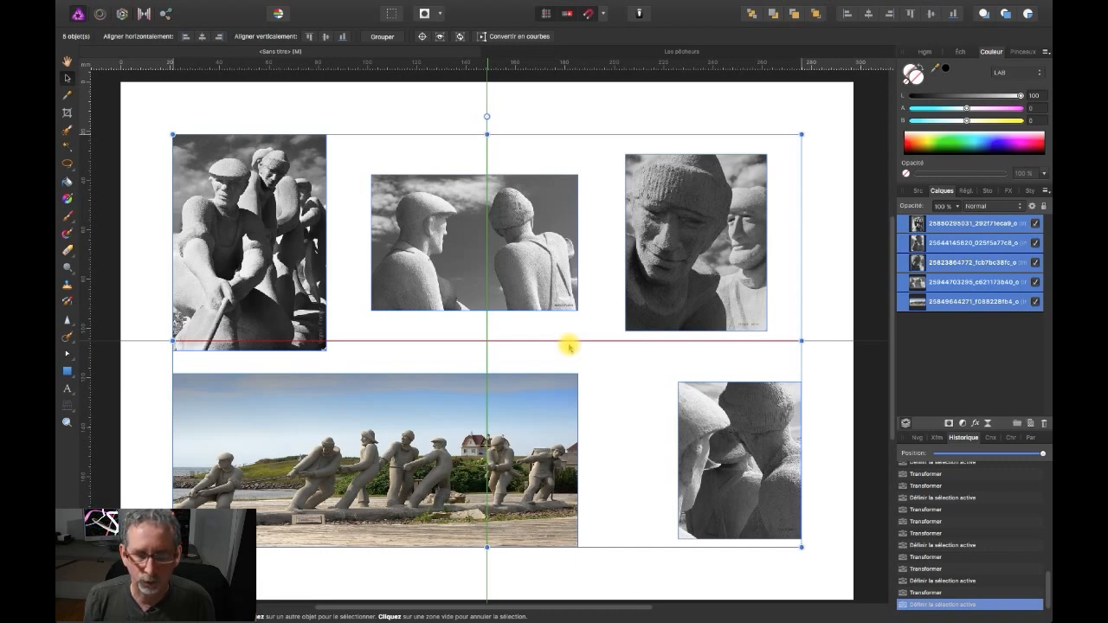
pyautogui.moveTo(568, 346); pyautogui.dragTo(568, 346)
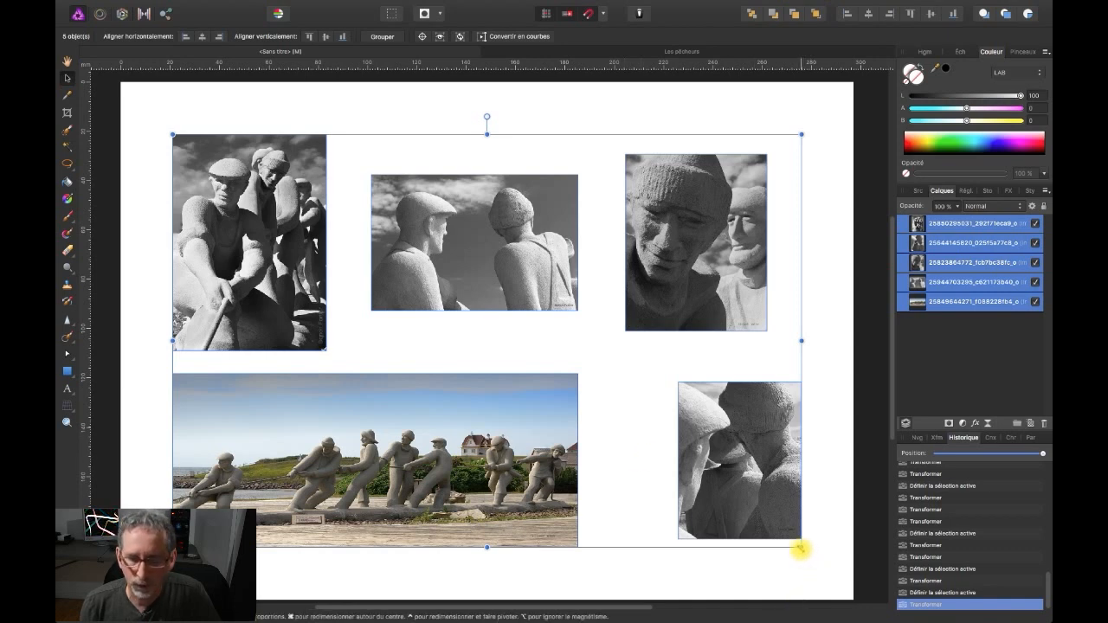
# Step: Enlarge the five photos together from the lower-right corner and recentre the group on the page
pyautogui.moveTo(799, 548); pyautogui.dragTo(816, 585)
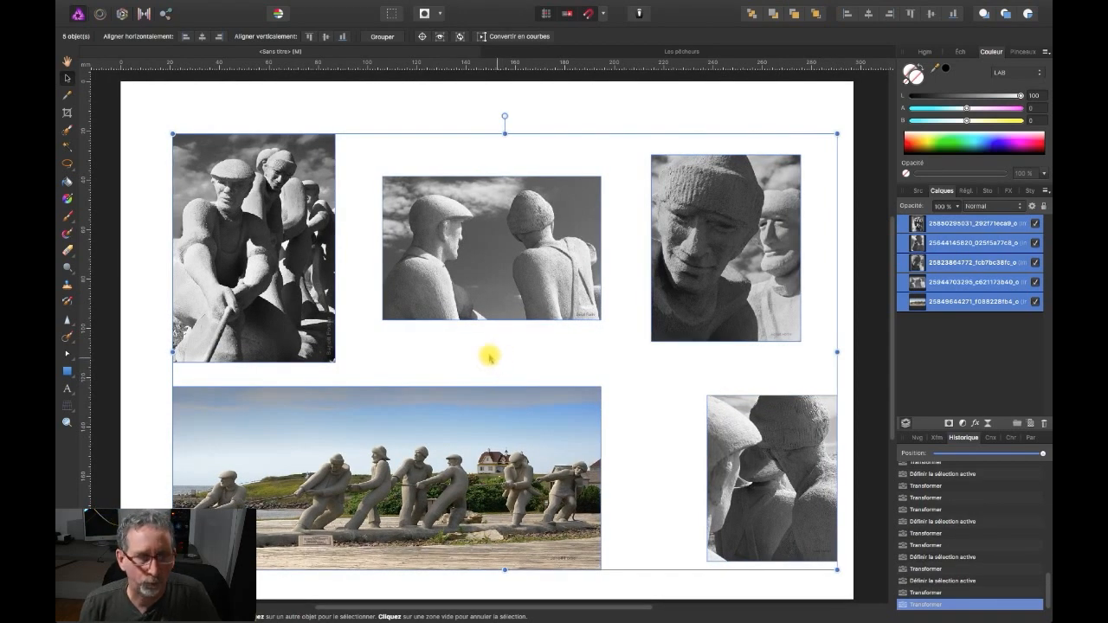
pyautogui.moveTo(489, 354); pyautogui.dragTo(478, 352)
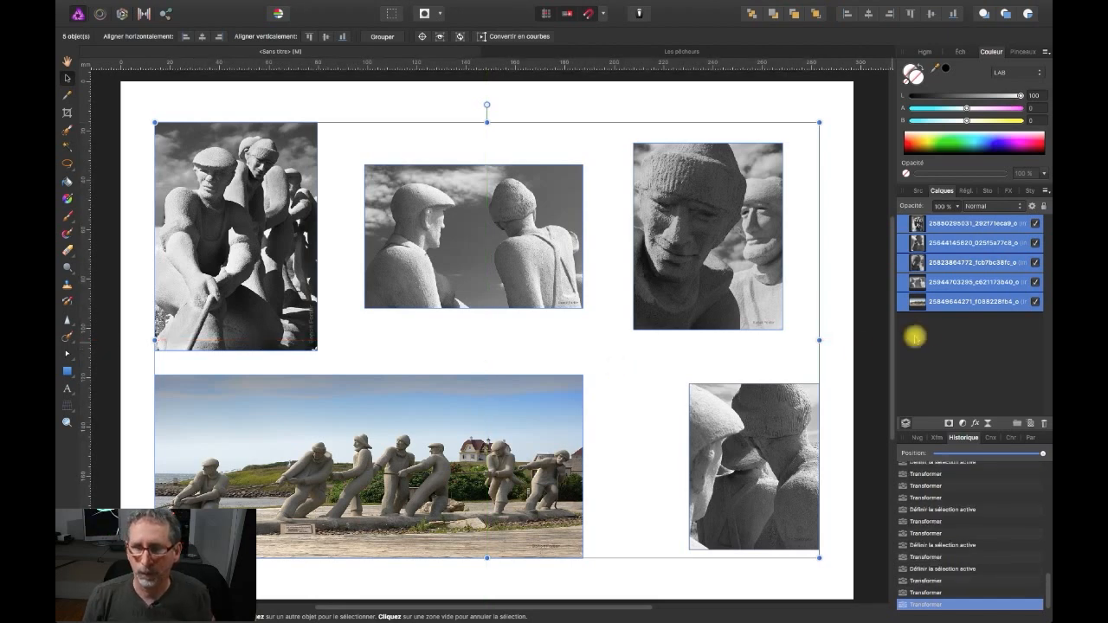
pyautogui.click(863, 333)
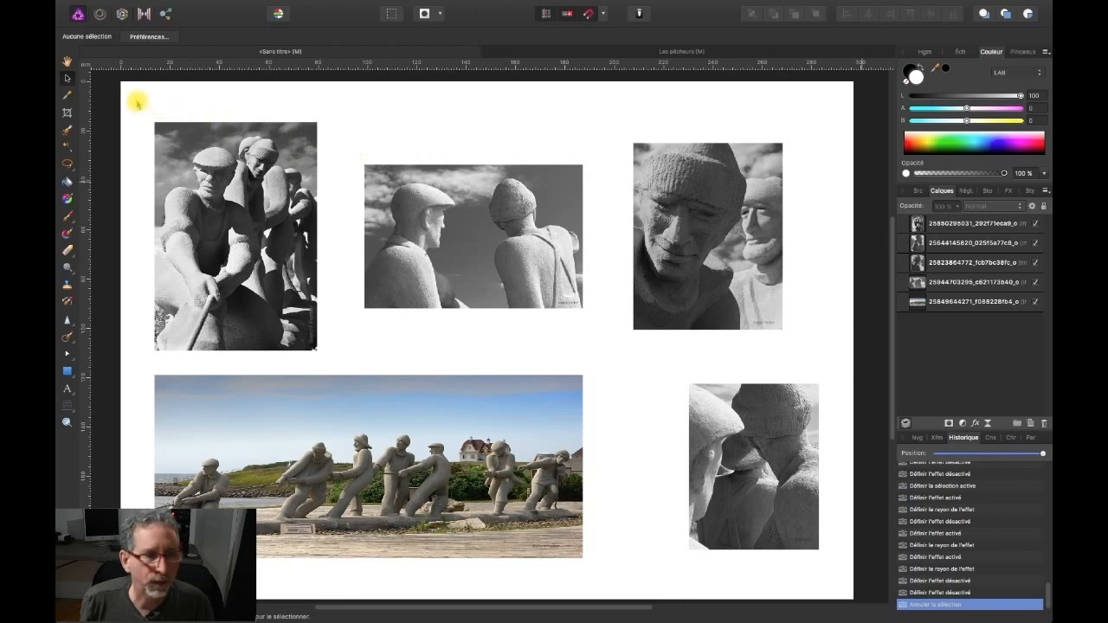
# Step: Give all five photos an outer shadow with a 55.3 px radius and 75% opacity
pyautogui.moveTo(125, 89); pyautogui.dragTo(772, 480)
pyautogui.moveTo(819, 566); pyautogui.dragTo(853, 578)
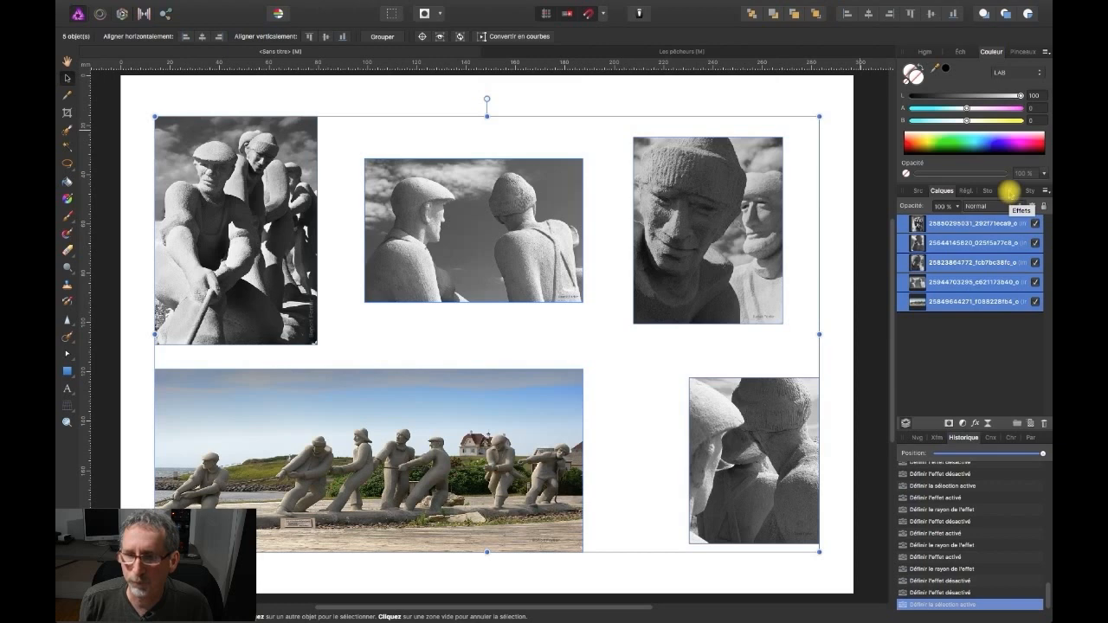
pyautogui.click(1008, 191)
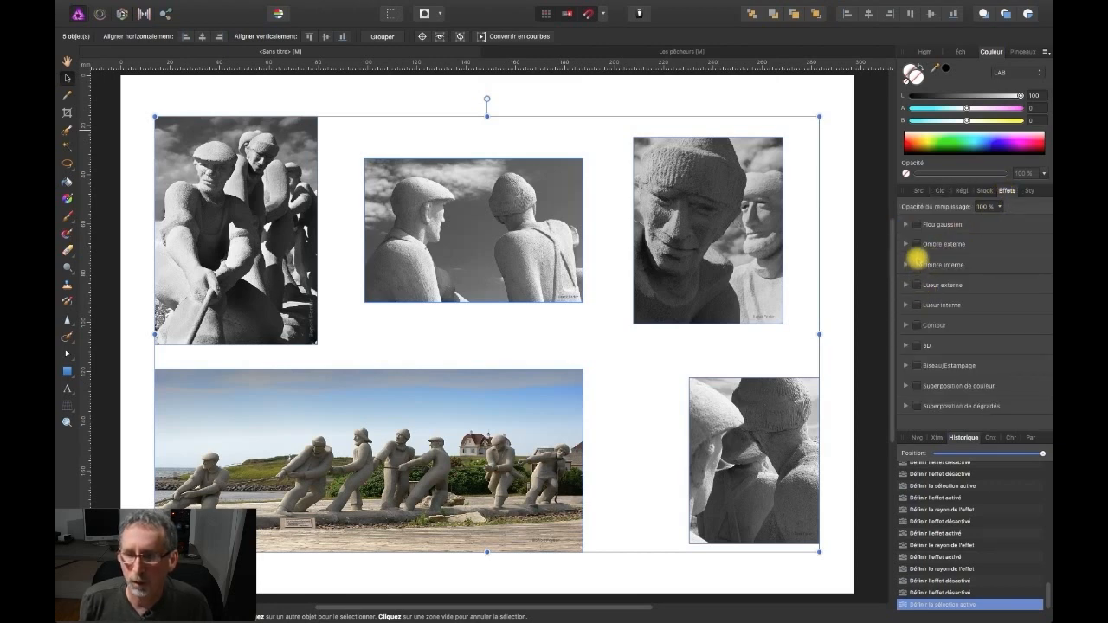
pyautogui.click(916, 245)
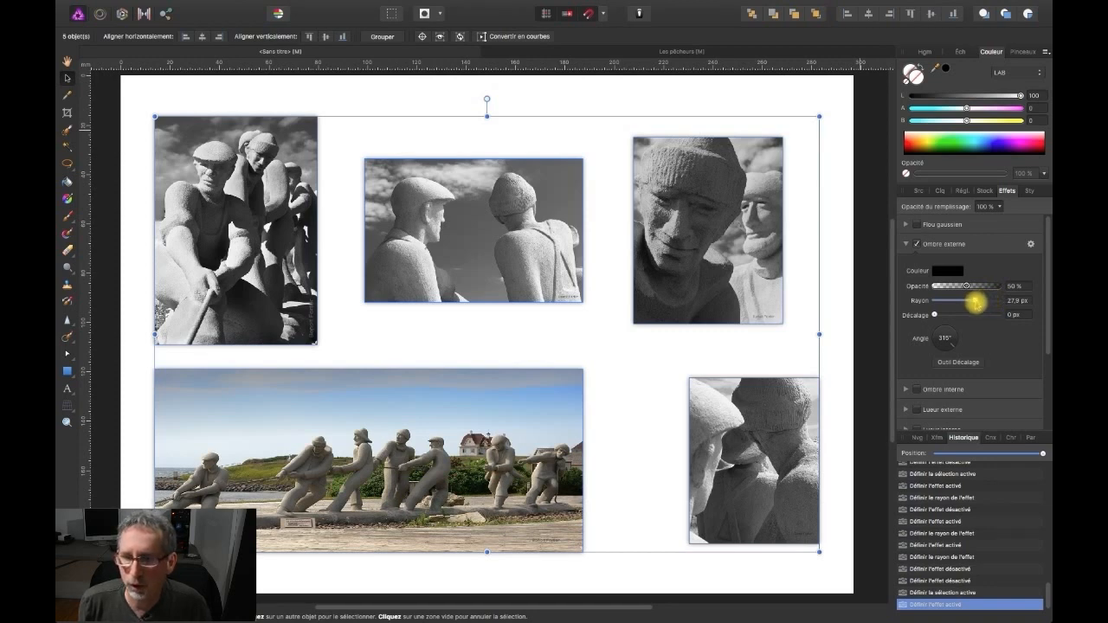
pyautogui.moveTo(975, 301); pyautogui.dragTo(991, 300)
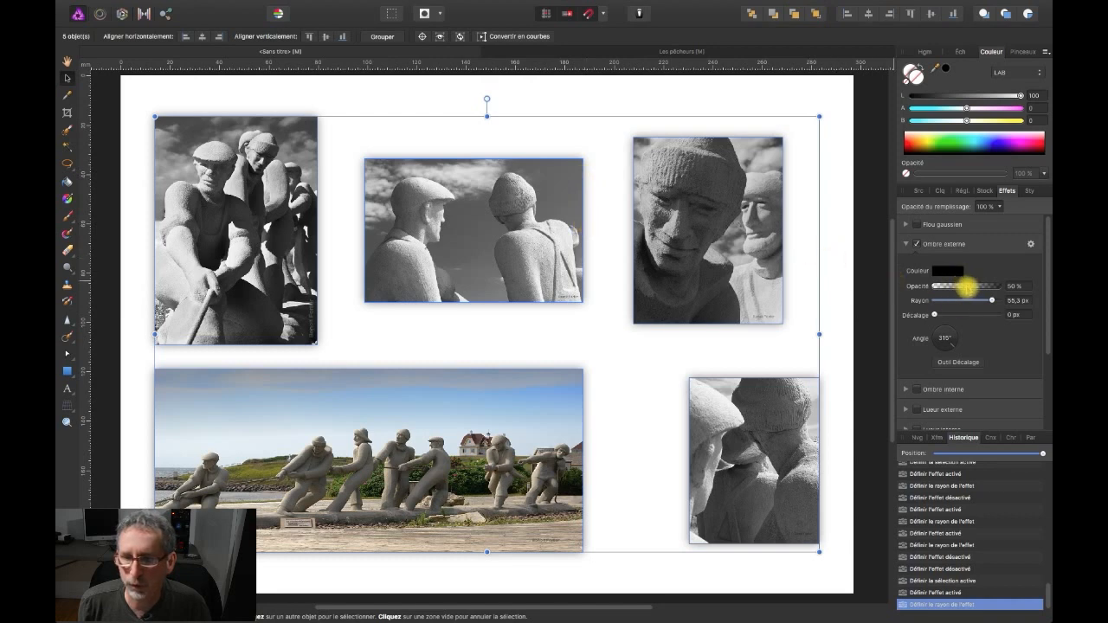
pyautogui.moveTo(965, 287); pyautogui.dragTo(982, 288)
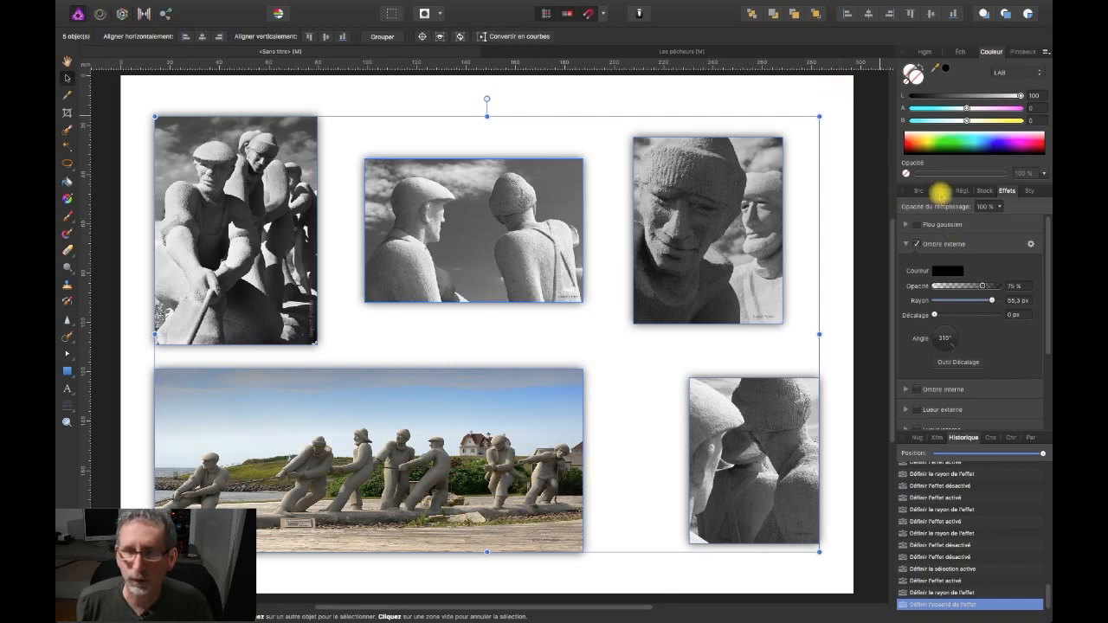
pyautogui.click(940, 192)
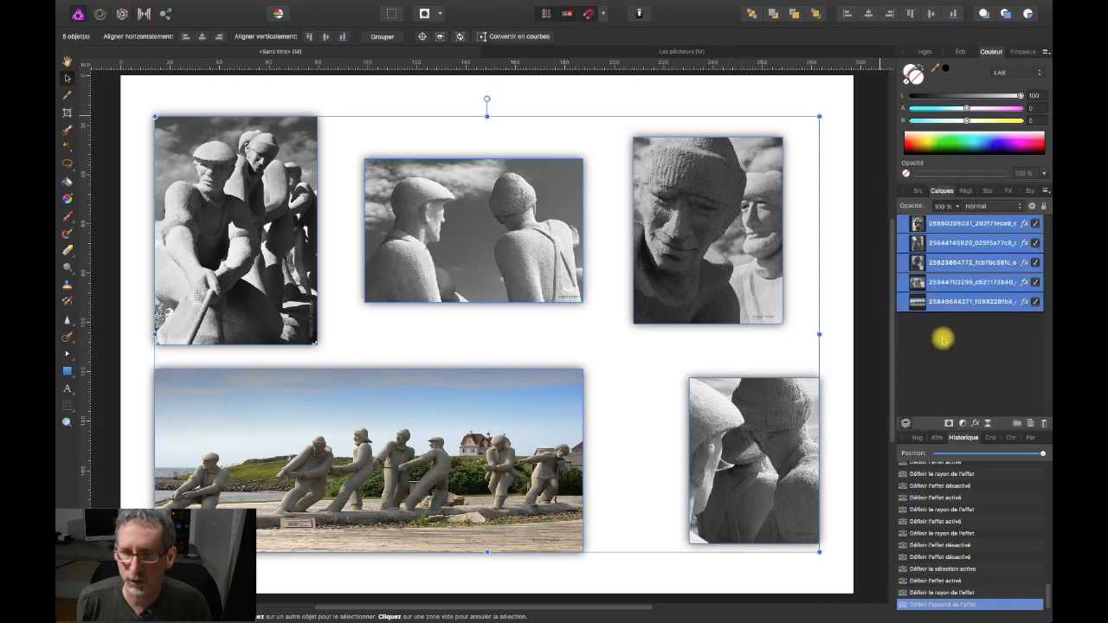
pyautogui.click(942, 339)
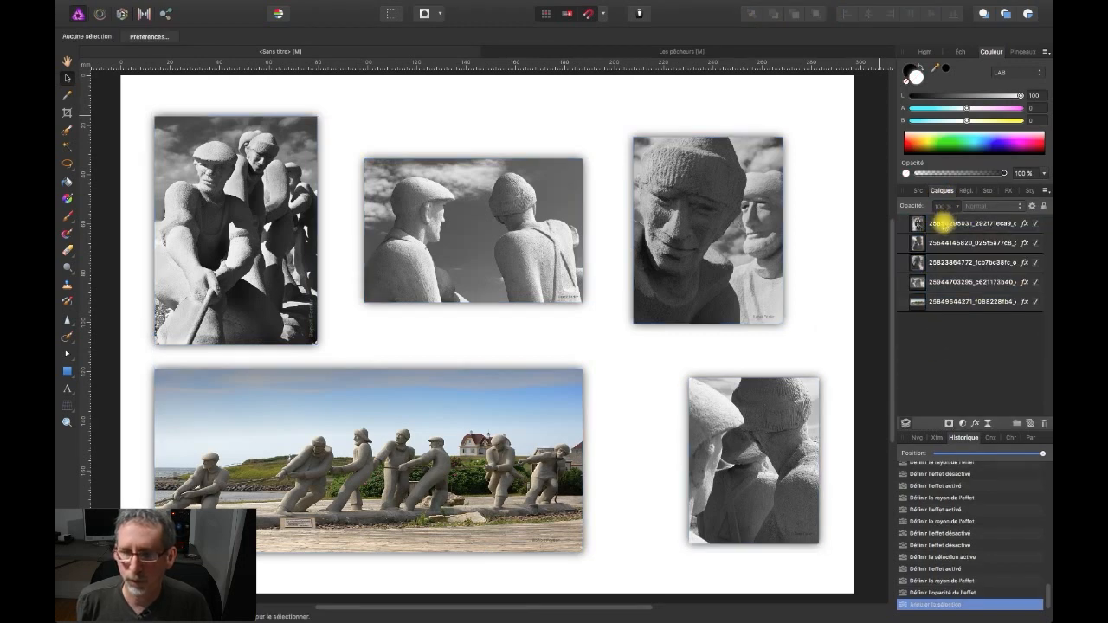
# Step: Add a fill layer beneath all the photos and colour it dark grey with lightness 21, at 100% opacity
pyautogui.click(942, 223)
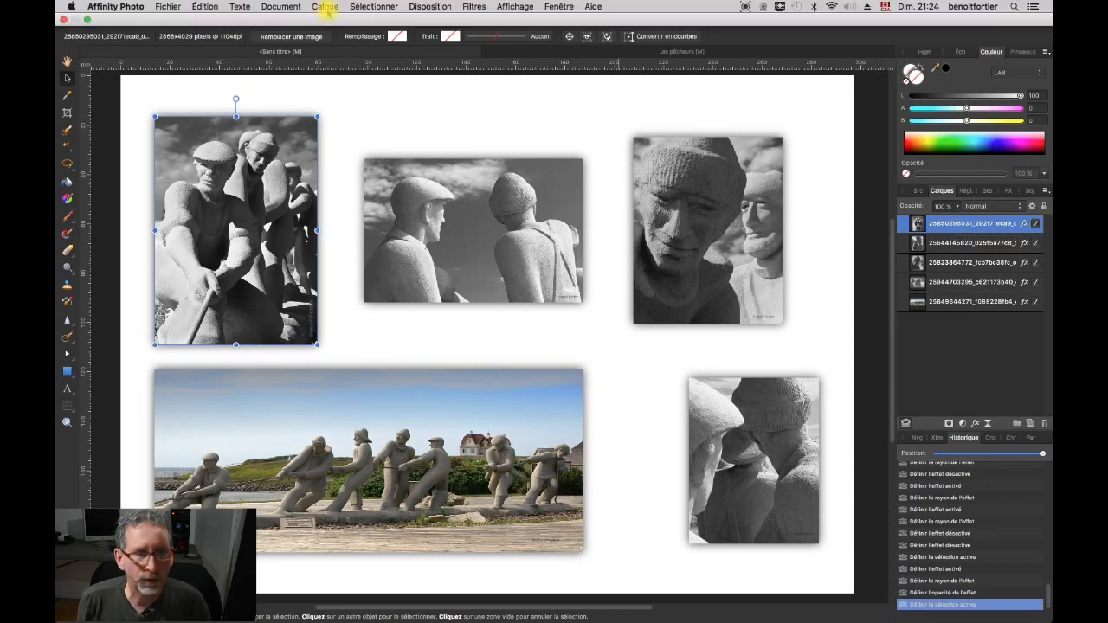
pyautogui.click(324, 6)
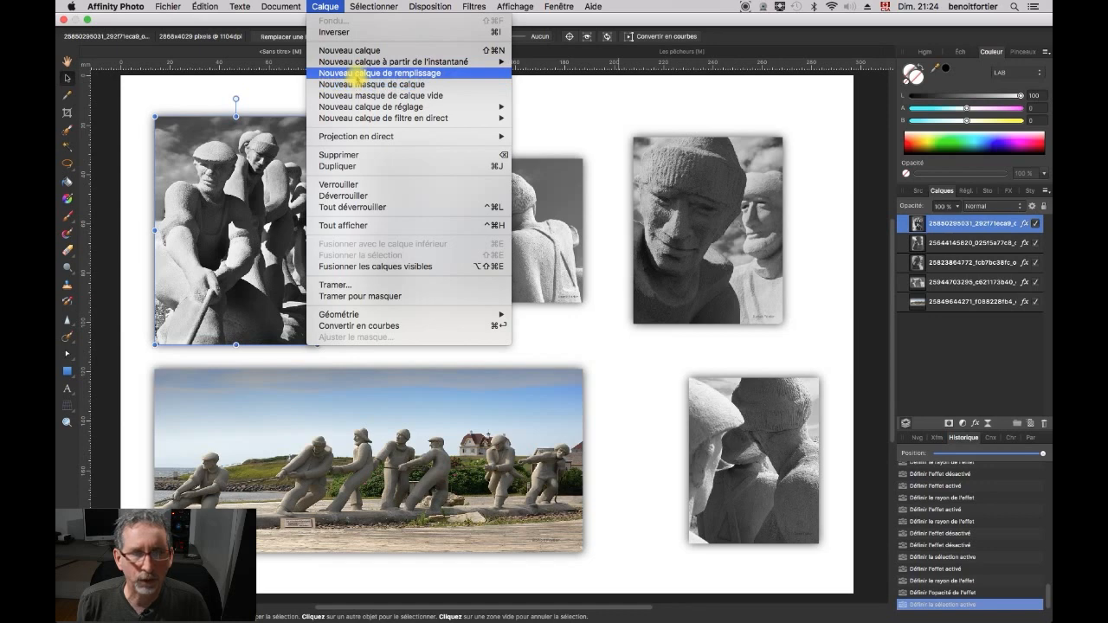
pyautogui.click(355, 74)
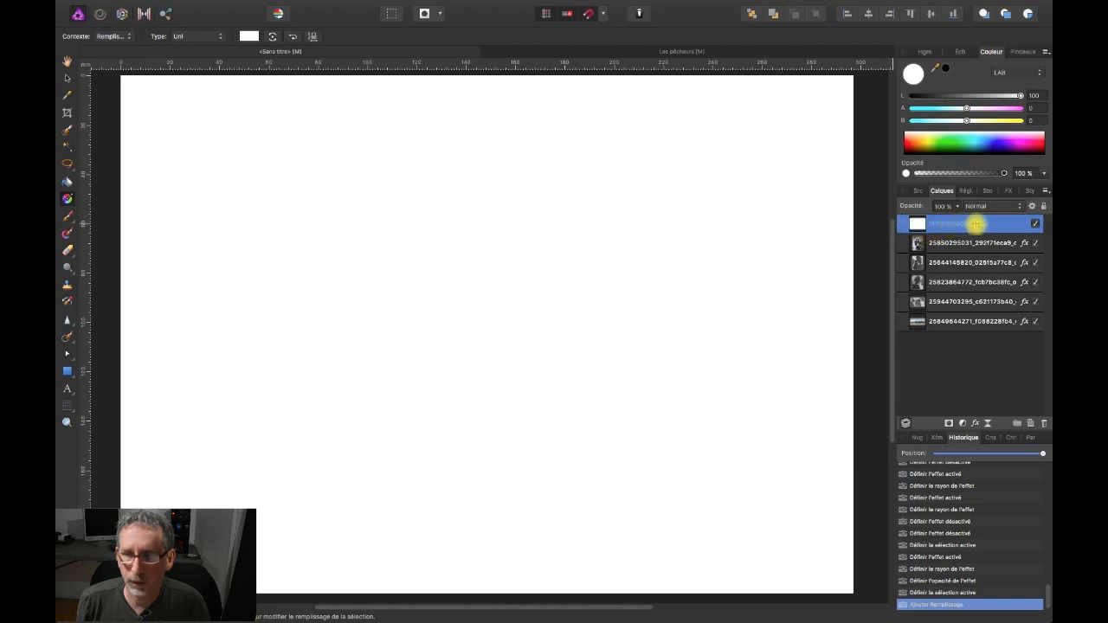
pyautogui.moveTo(993, 226); pyautogui.dragTo(981, 331)
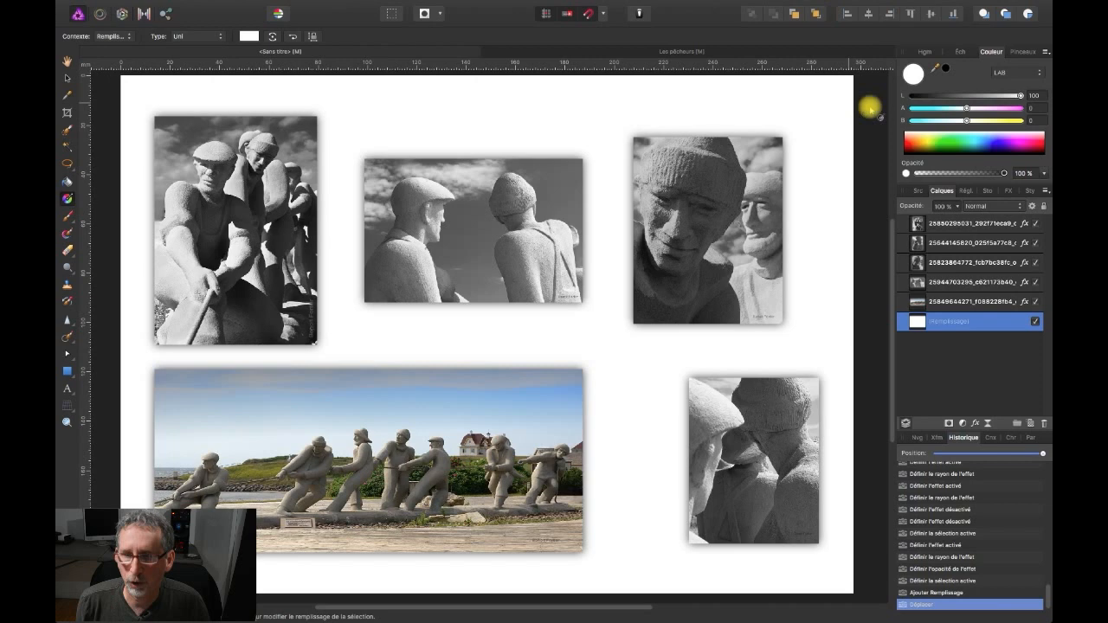
pyautogui.moveTo(1015, 97); pyautogui.dragTo(935, 107)
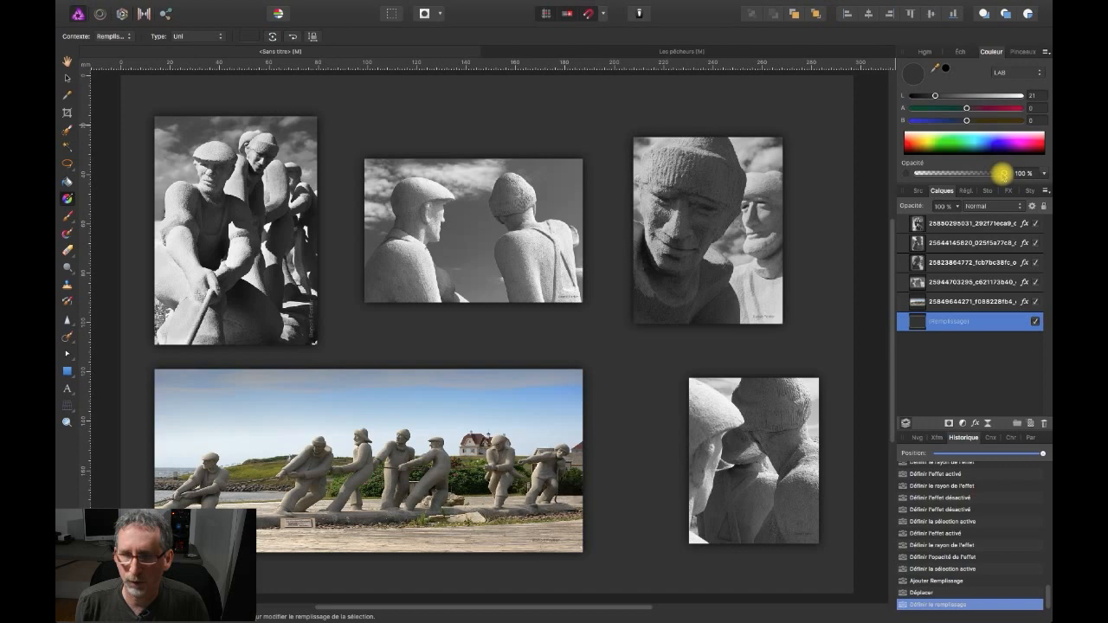
pyautogui.moveTo(1000, 173)
pyautogui.mouseDown()
pyautogui.moveTo(989, 176)
pyautogui.moveTo(1006, 174)
pyautogui.mouseUp()
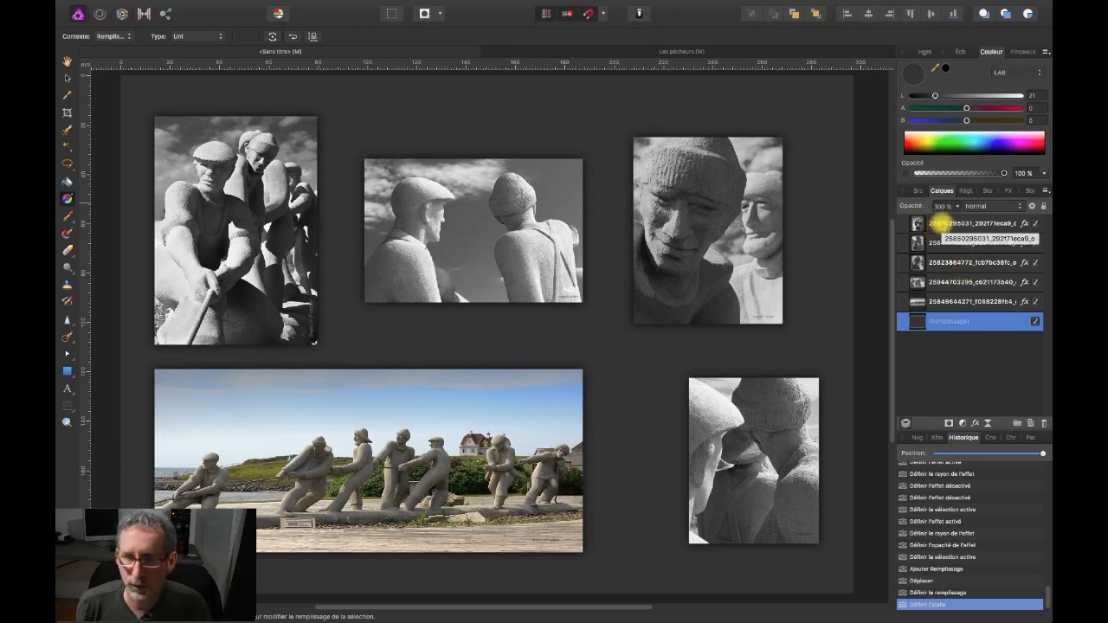
# Step: With nothing selected, add the artistic text "Les pêcheurs" above the upper middle photo in Chalkduster at 20 pt
pyautogui.click(939, 222)
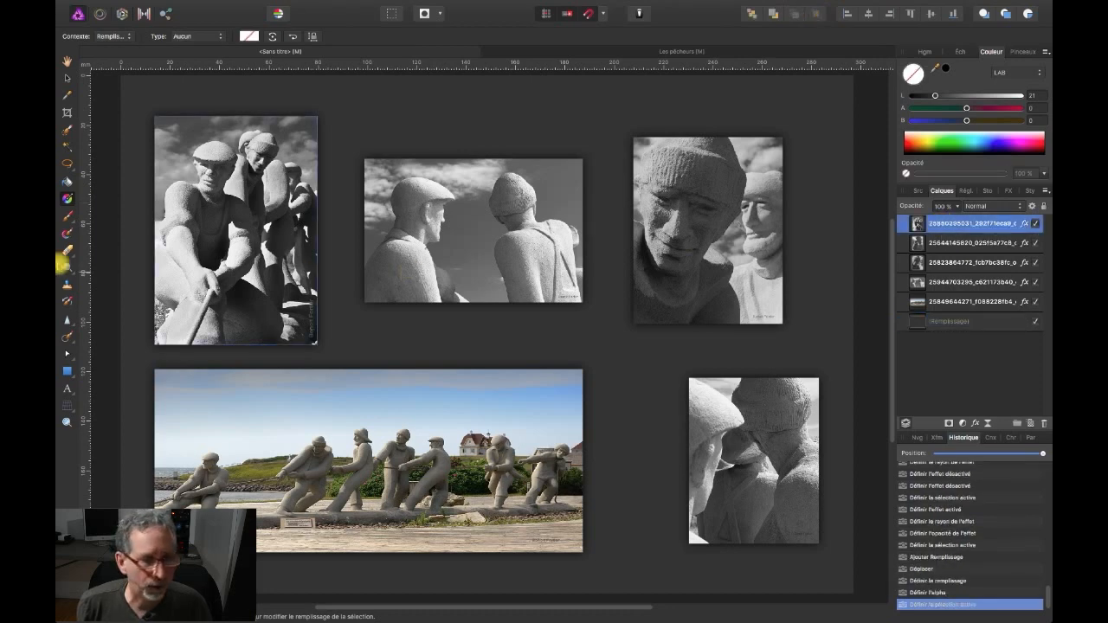
pyautogui.click(859, 104)
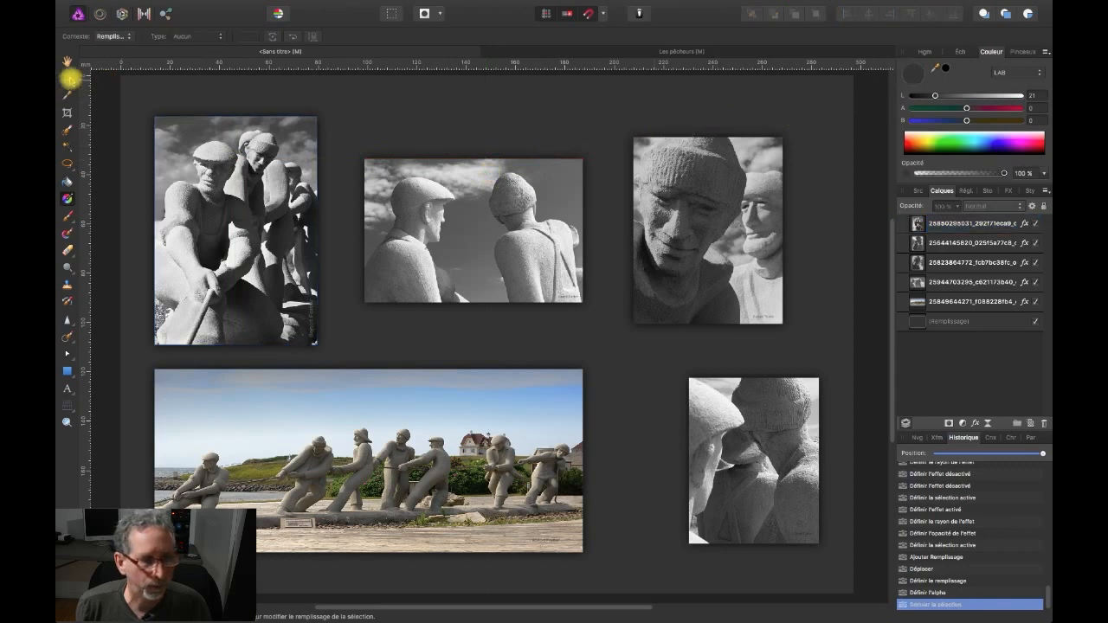
pyautogui.press('super+d')
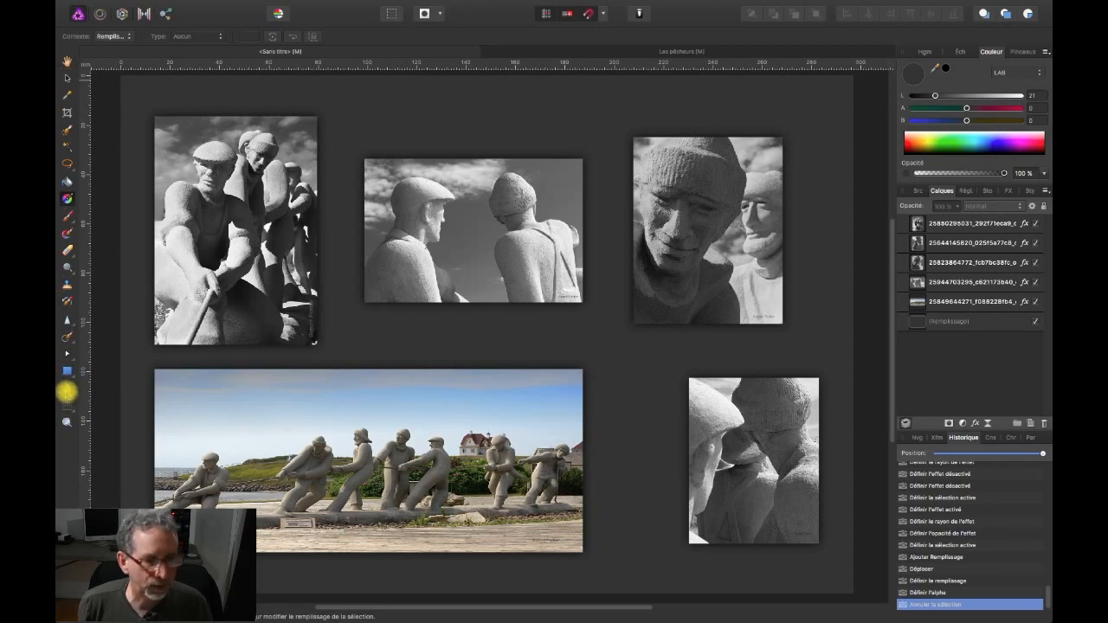
pyautogui.click(67, 392)
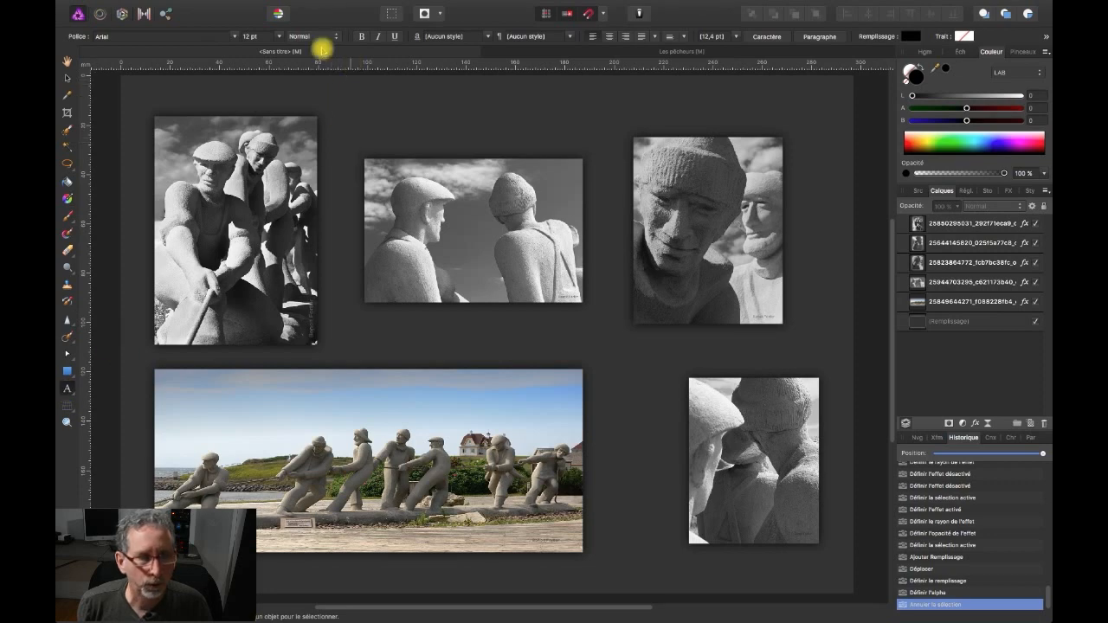
pyautogui.click(234, 39)
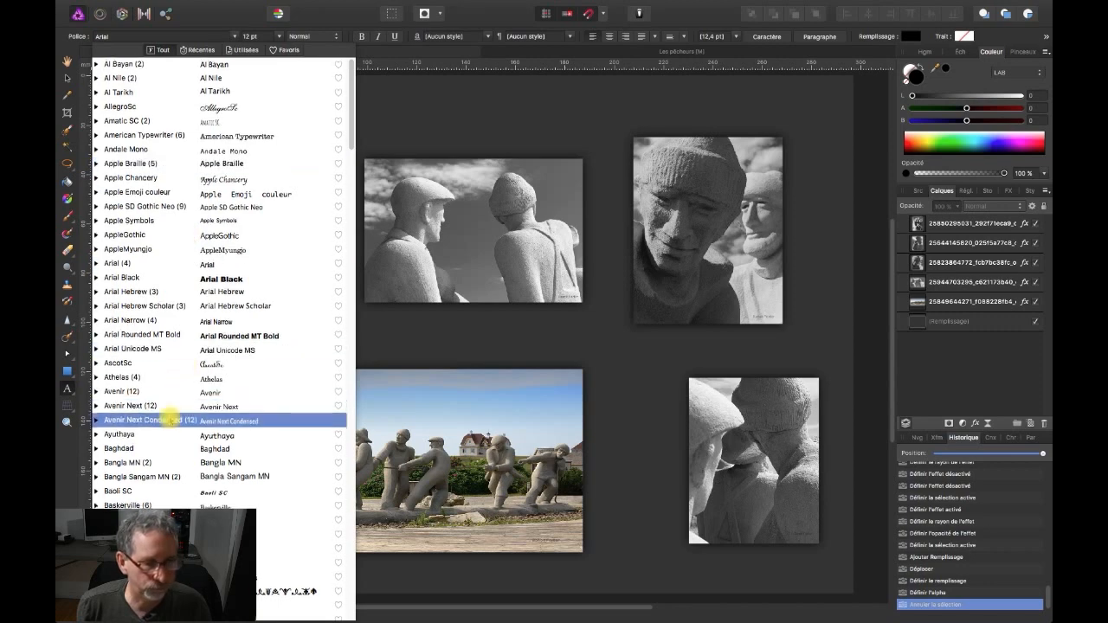
pyautogui.scroll(-1, 171, 421)
pyautogui.scroll(-8, 170, 420)
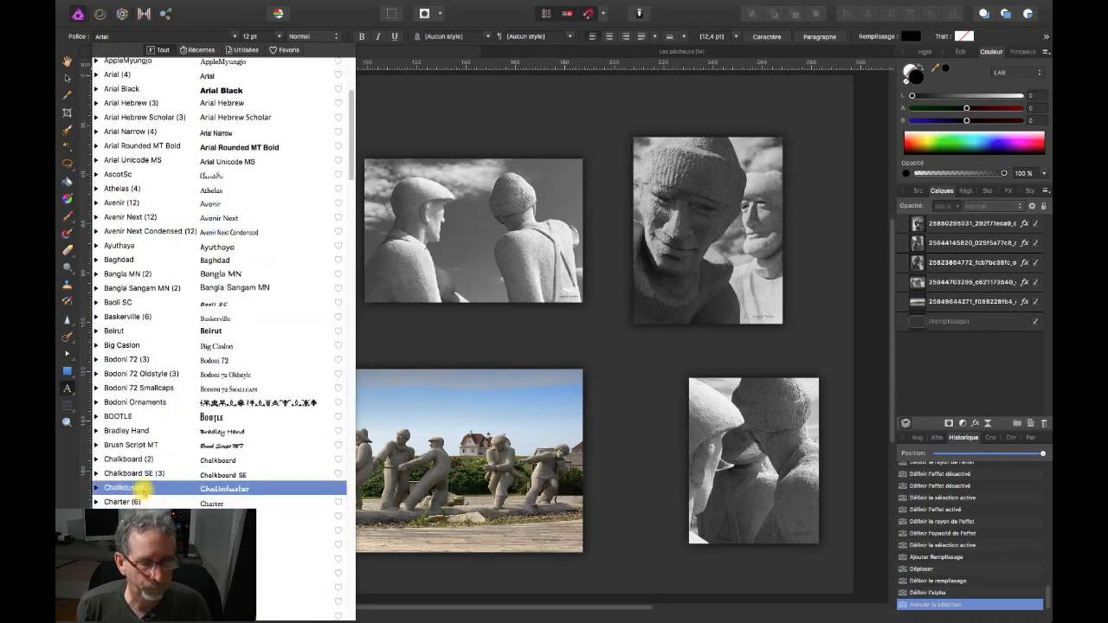
pyautogui.click(144, 489)
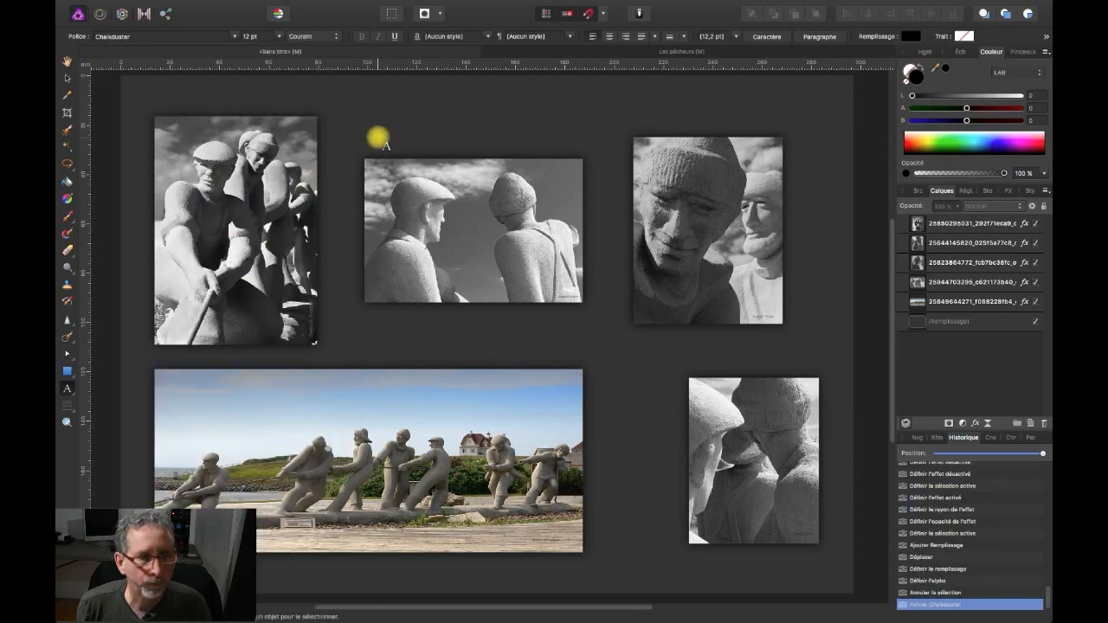
pyautogui.click(278, 36)
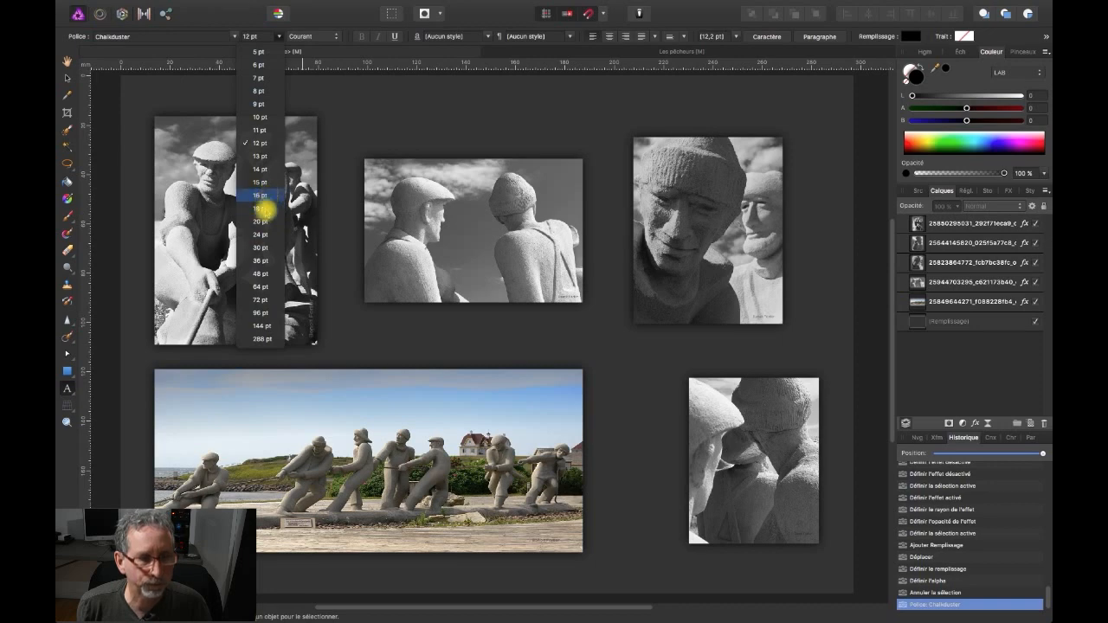
pyautogui.click(262, 223)
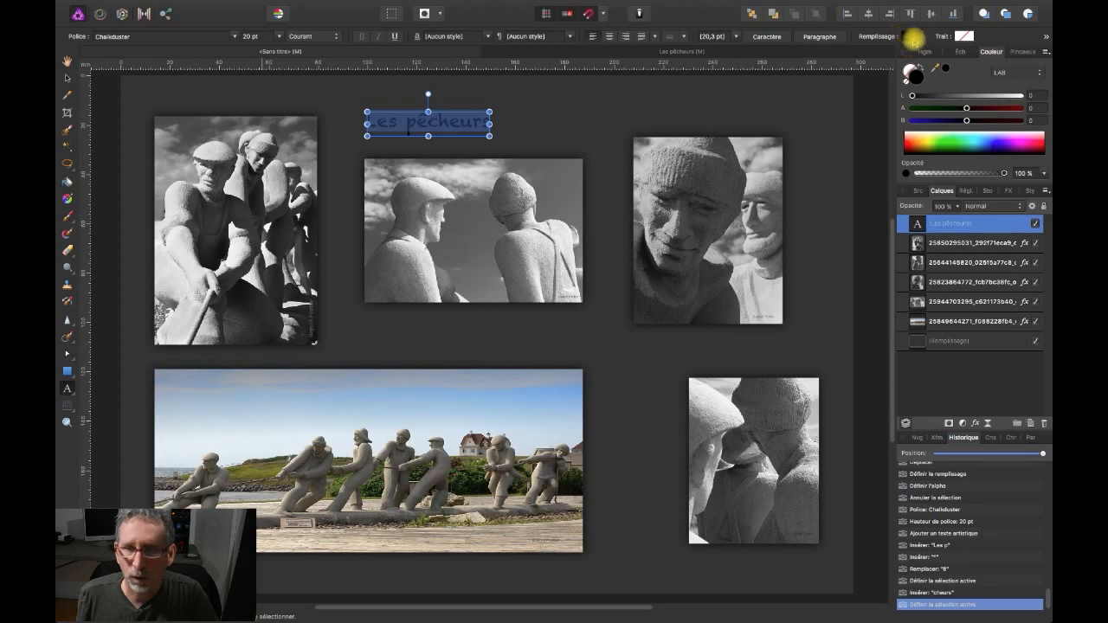
# Step: Fill the title "Les pêcheurs" with a warm off-white and place it just above the upper middle photo, aligned with its left edge
pyautogui.click(912, 36)
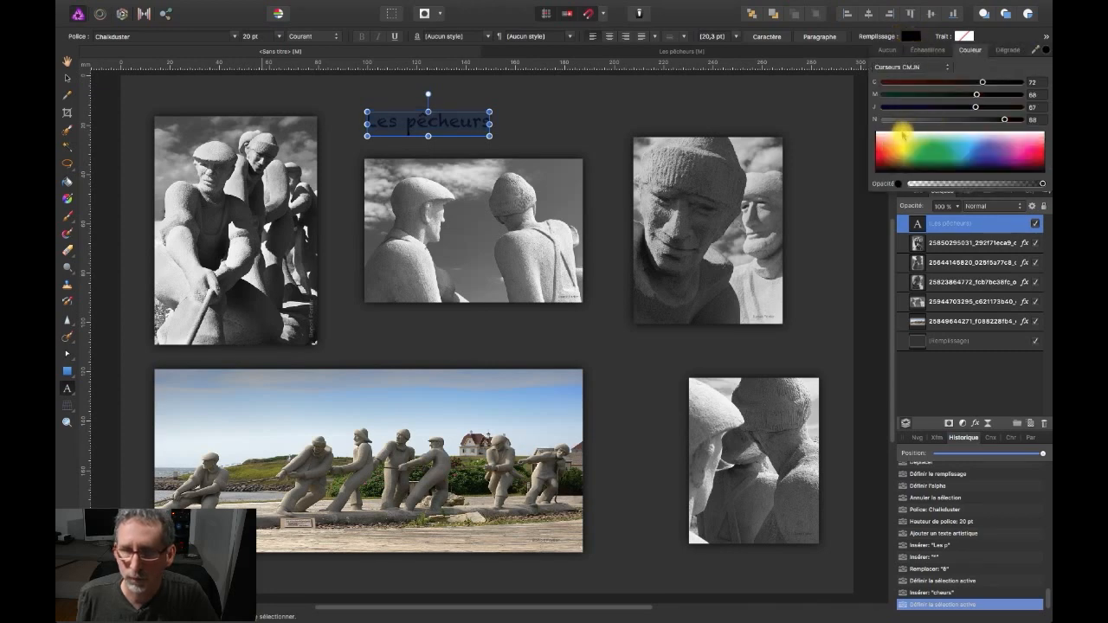
pyautogui.click(879, 133)
pyautogui.press('Escape')
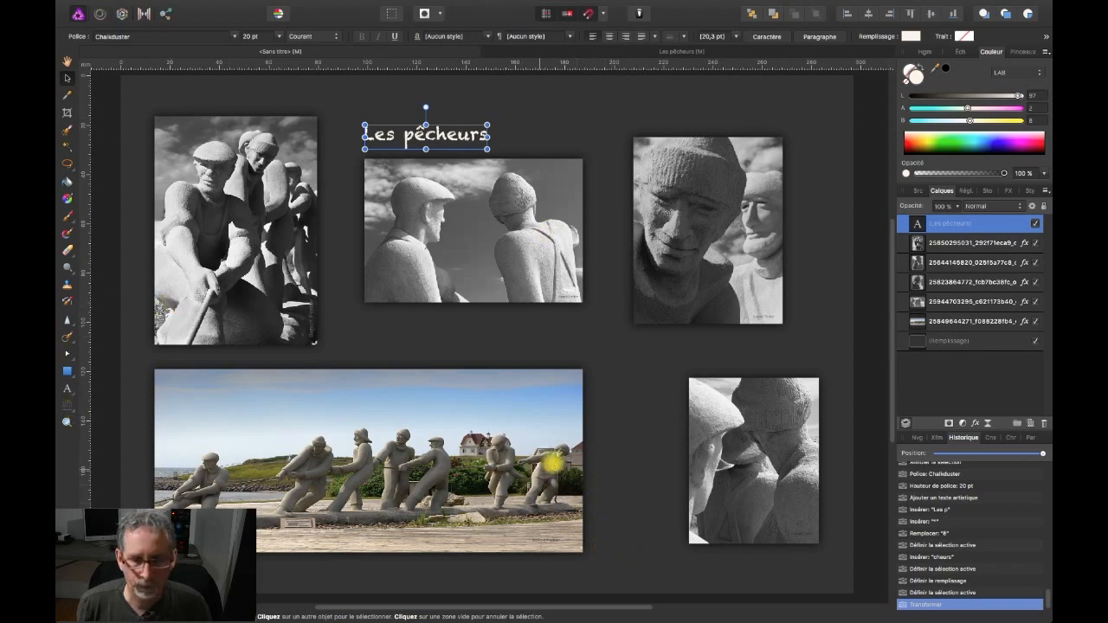
# Step: With nothing selected, add the 12 pt artistic text "L'étang du Nord" as a caption below the lower-right photo
pyautogui.click(612, 445)
pyautogui.click(68, 389)
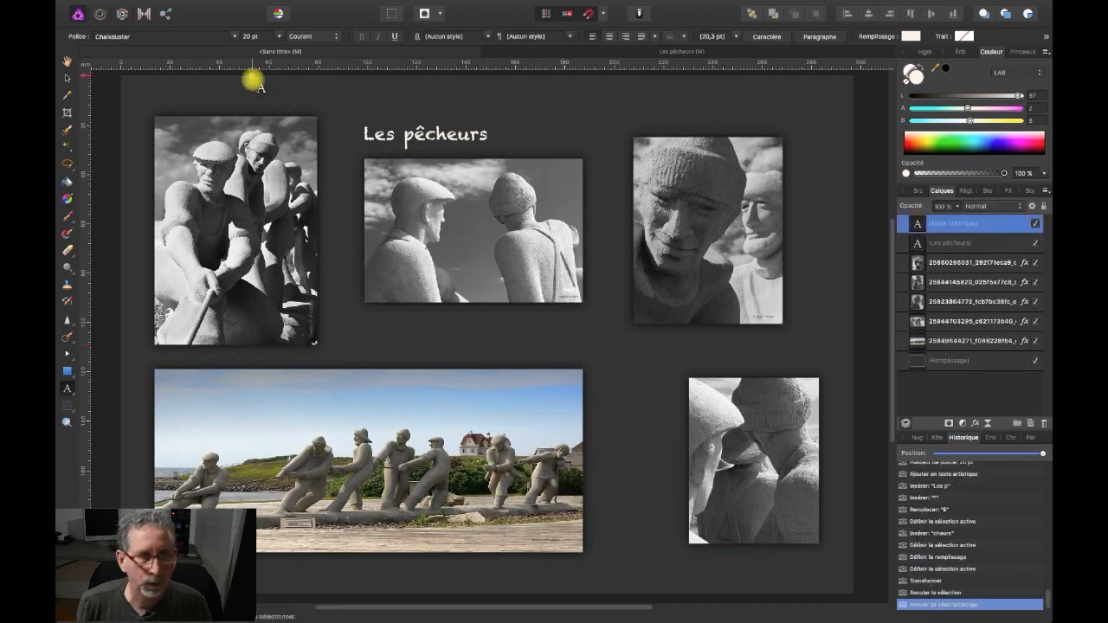
pyautogui.click(276, 37)
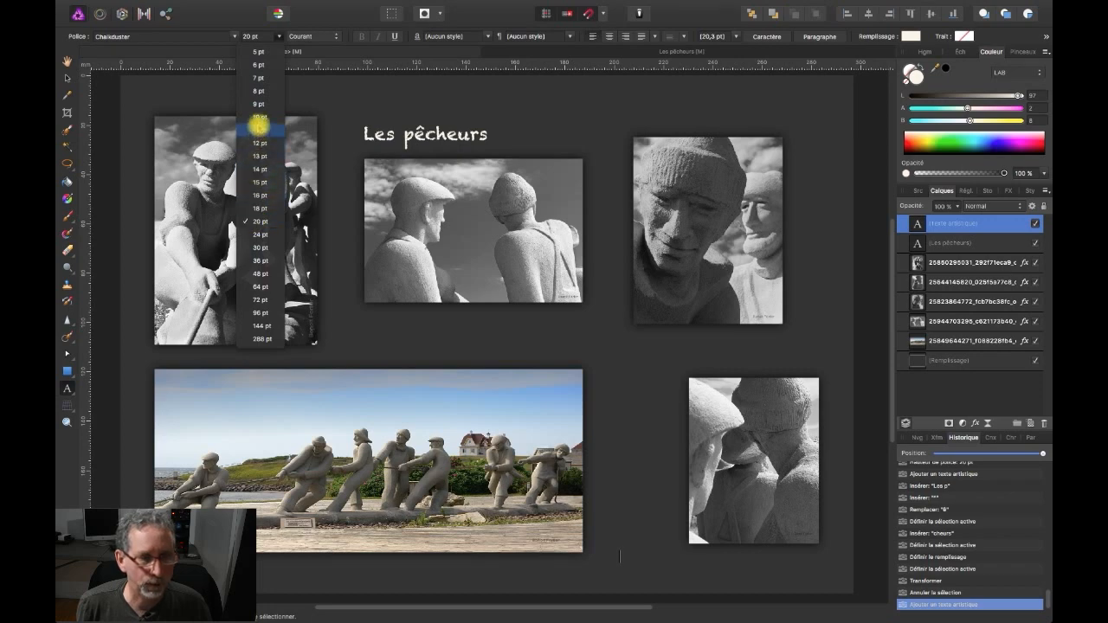
pyautogui.click(257, 141)
pyautogui.write("L'étang du Nord")
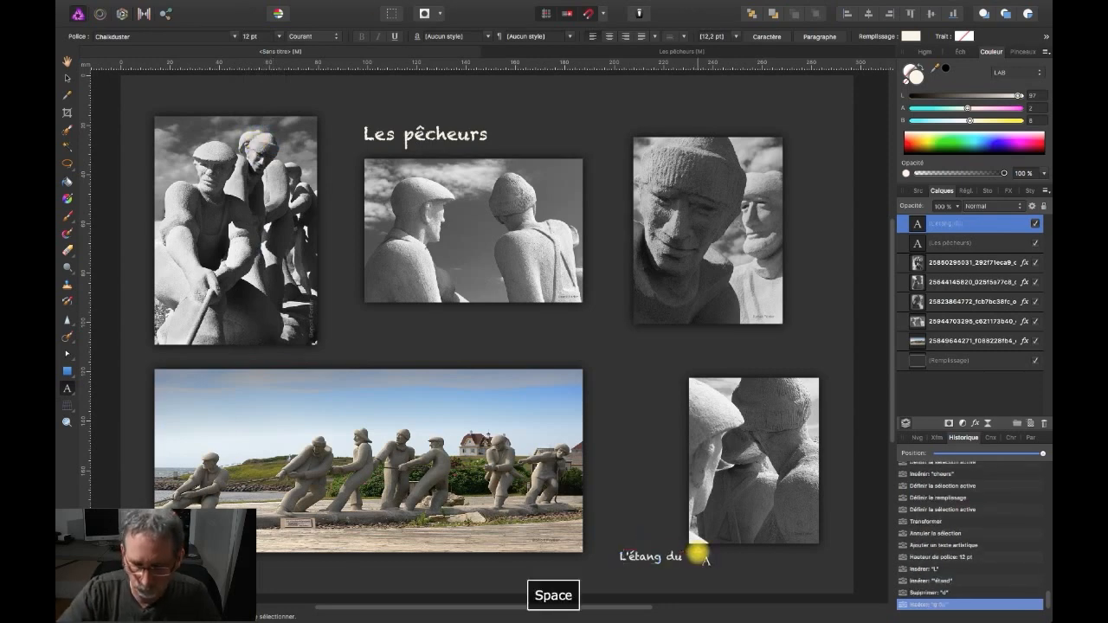
# Step: Replace the caption's spaces with hyphens and extend it to read "L'étang-du-Nord/Îles-de-la-madeleine"
pyautogui.press('Left')
pyautogui.press('Left')
pyautogui.press('Left')
pyautogui.press('Left')
pyautogui.hotkey('shift', 'Left')
pyautogui.write('-')
pyautogui.press('Left')
pyautogui.press('Left')
pyautogui.press('Left')
pyautogui.hotkey('shift', 'Left')
pyautogui.write('-')
pyautogui.press('End')
pyautogui.write('/Îles-')
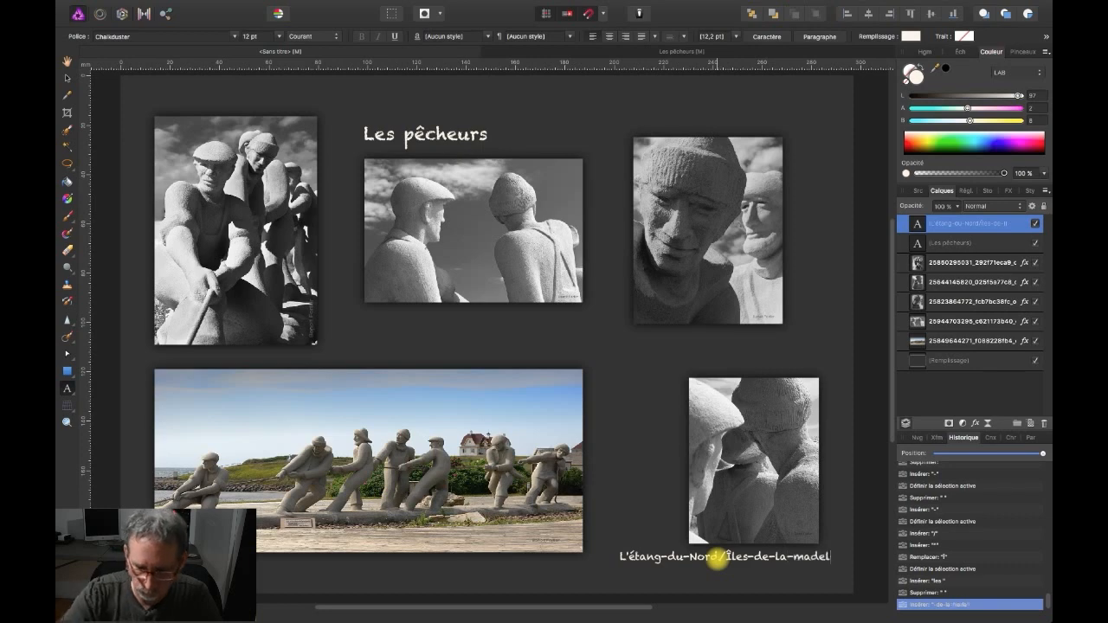
# Step: Move the lower-right photo up slightly and place the caption beneath it with their right edges aligned
pyautogui.click(67, 77)
pyautogui.moveTo(854, 563); pyautogui.dragTo(818, 561)
pyautogui.moveTo(696, 559); pyautogui.dragTo(696, 563)
pyautogui.moveTo(743, 487); pyautogui.dragTo(742, 455)
pyautogui.click(739, 549)
# Step: Try the Courier font on the whole caption "L'étang-du-Nord/Îles-de-la-madeleine"
pyautogui.doubleClick(816, 546)
pyautogui.moveTo(816, 546); pyautogui.dragTo(620, 545)
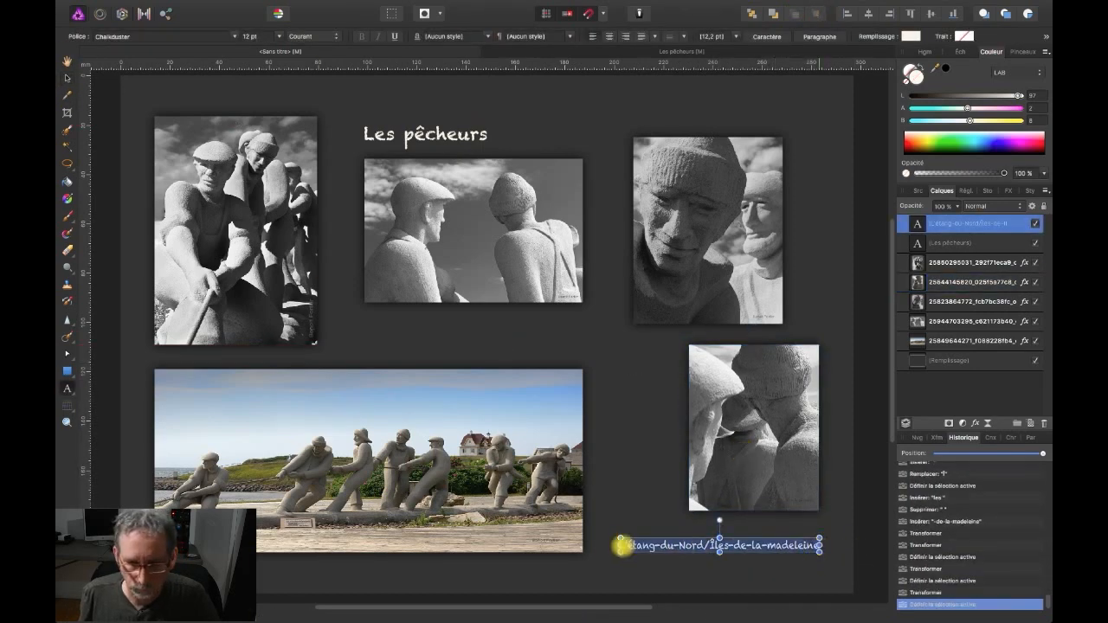
pyautogui.click(191, 35)
pyautogui.click(294, 573)
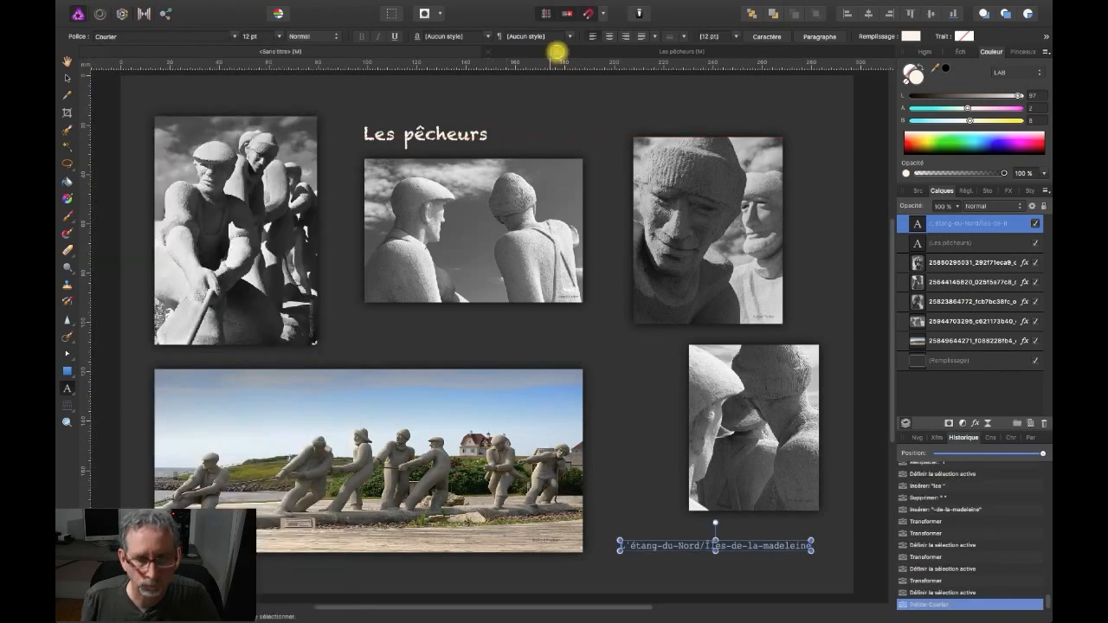
# Step: Set both the location caption and the title "Les pêcheurs" in the American Typewriter font
pyautogui.click(234, 36)
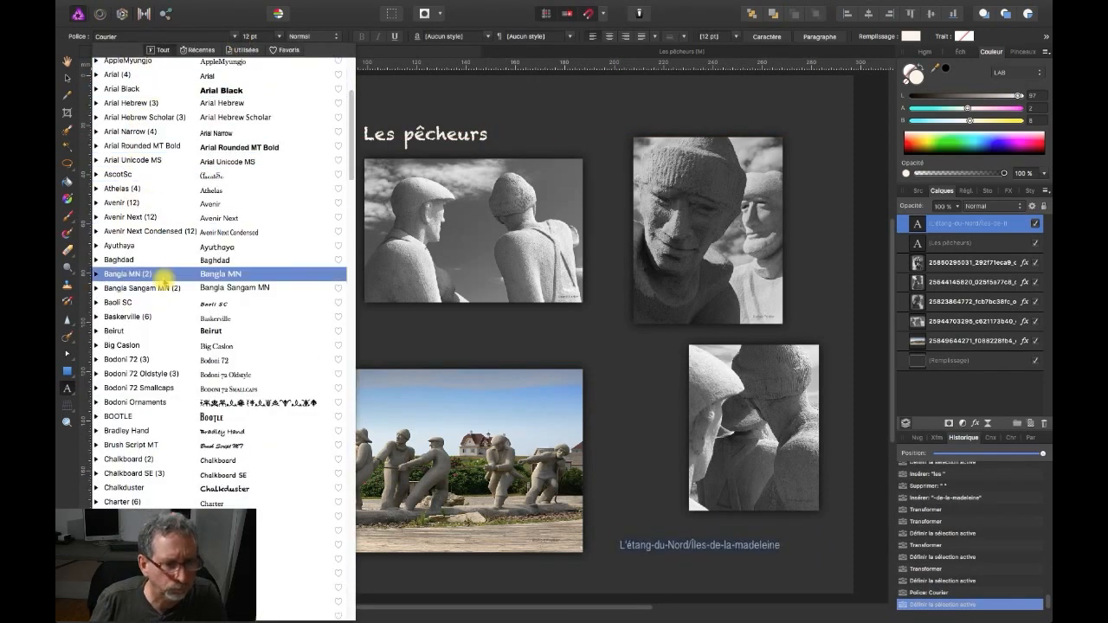
pyautogui.click(159, 135)
pyautogui.click(485, 136)
pyautogui.click(234, 37)
pyautogui.click(185, 136)
pyautogui.click(363, 132)
pyautogui.click(217, 36)
pyautogui.click(173, 139)
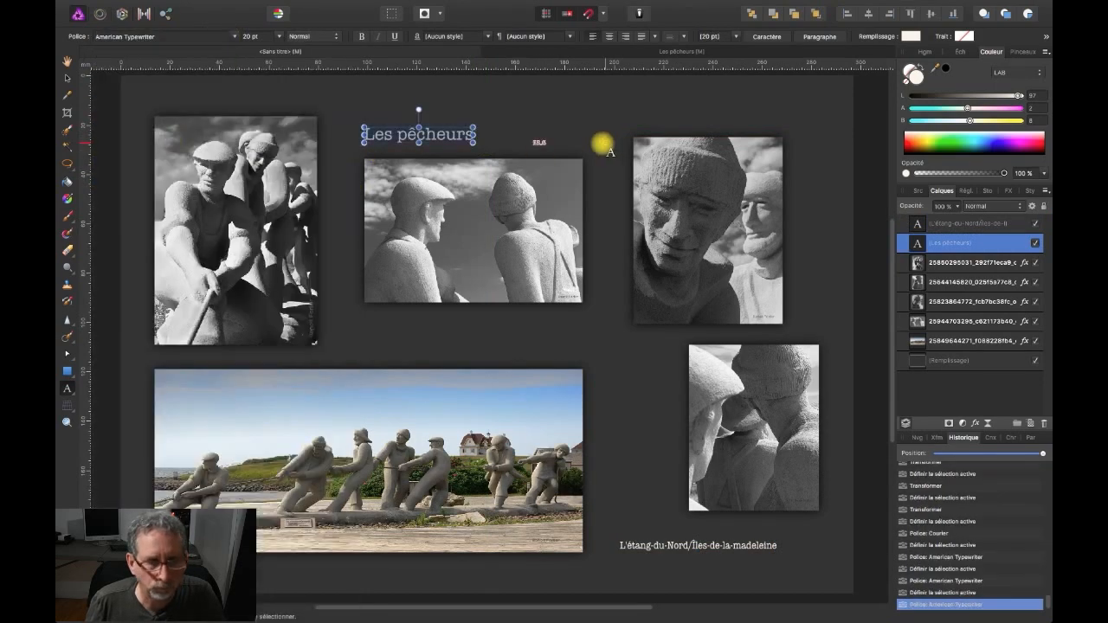